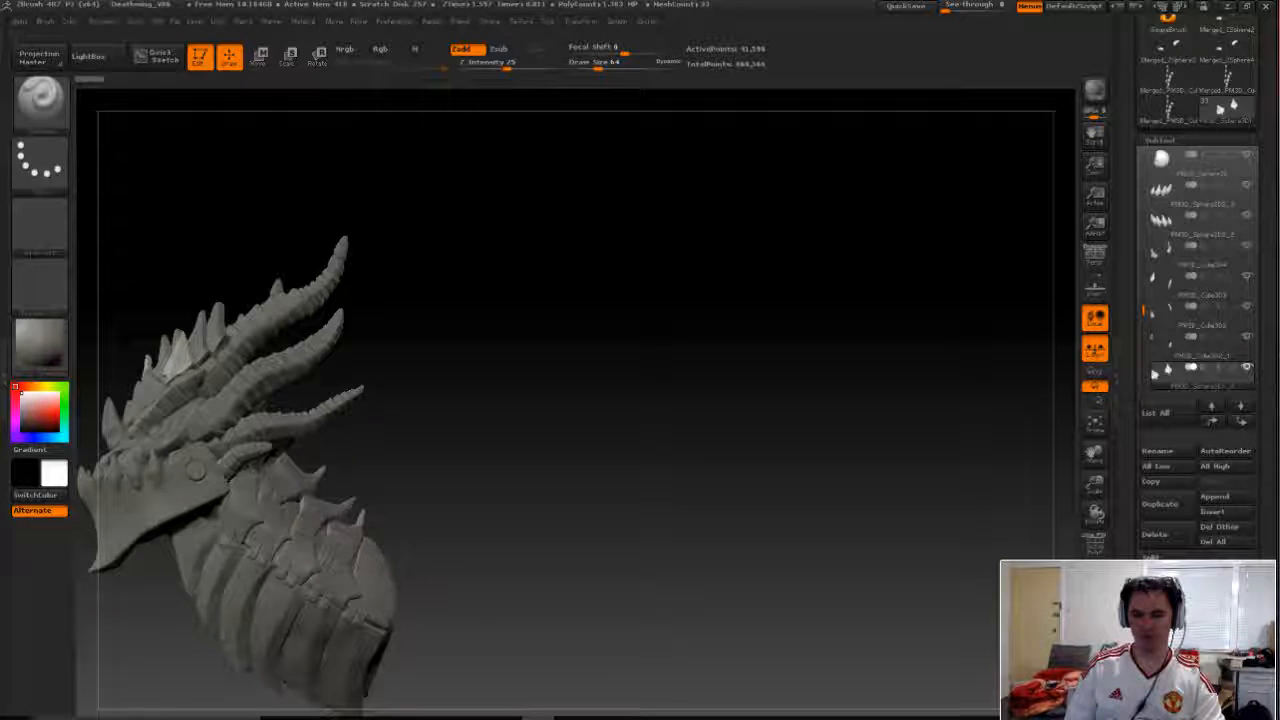
- Switch brushes and orbit the dragon head to view its side and underside
{"action": "key", "text": "b"}
{"action": "scroll", "coordinate": [1190, 400], "scroll_direction": "down", "scroll_amount": 5}
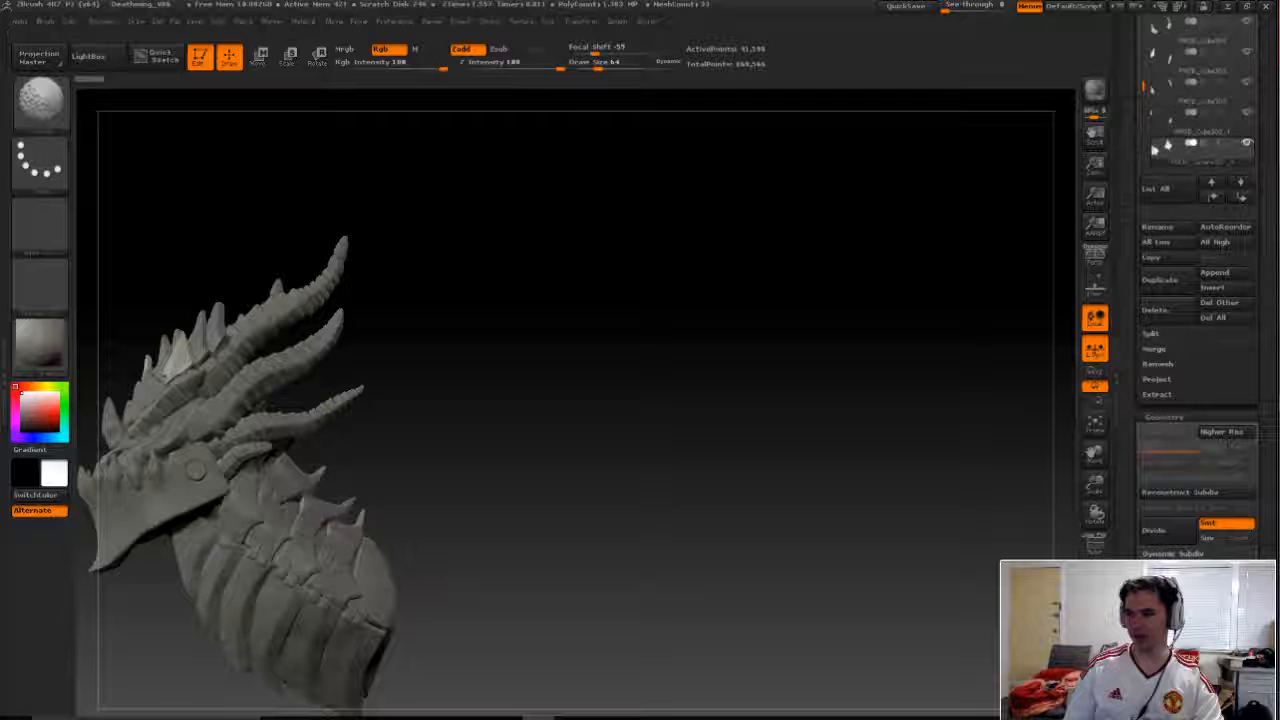
{"action": "key", "text": "b"}
{"action": "key", "text": "s"}
{"action": "key", "text": "t"}
{"action": "scroll", "coordinate": [1128, 400], "scroll_direction": "down", "scroll_amount": 3}
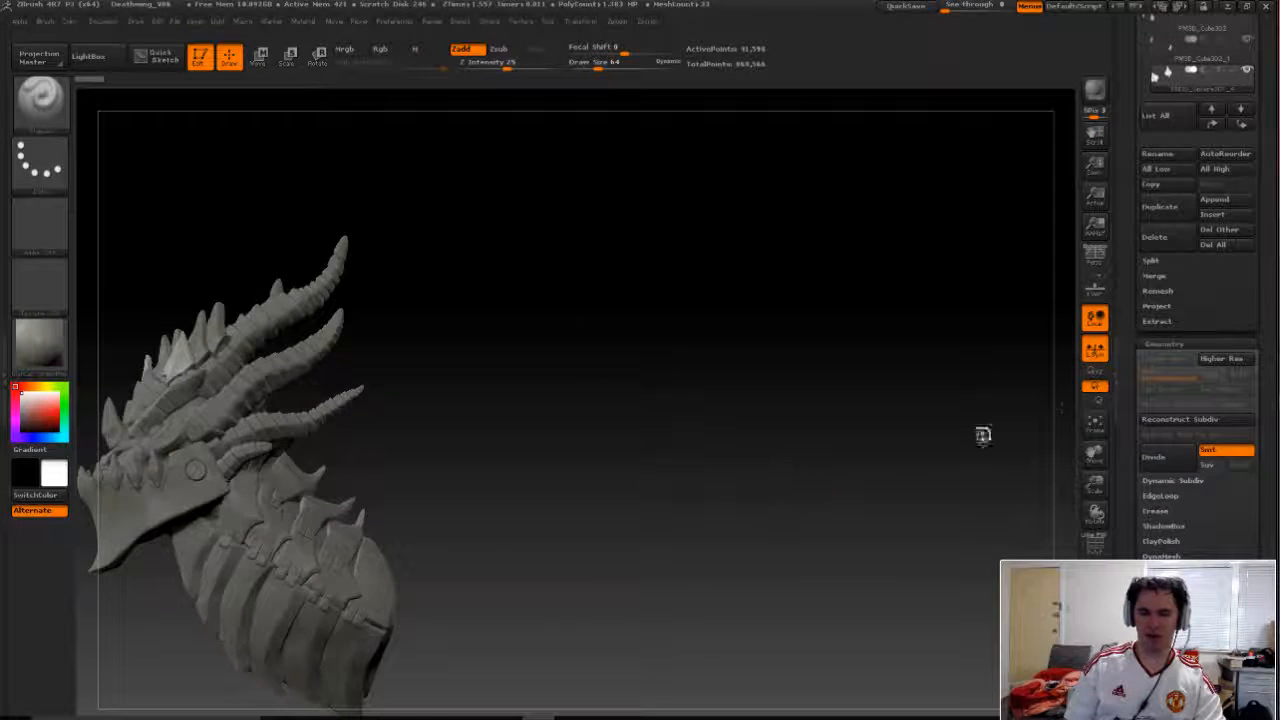
{"action": "left_click_drag", "start_coordinate": [983, 435], "coordinate": [598, 397]}
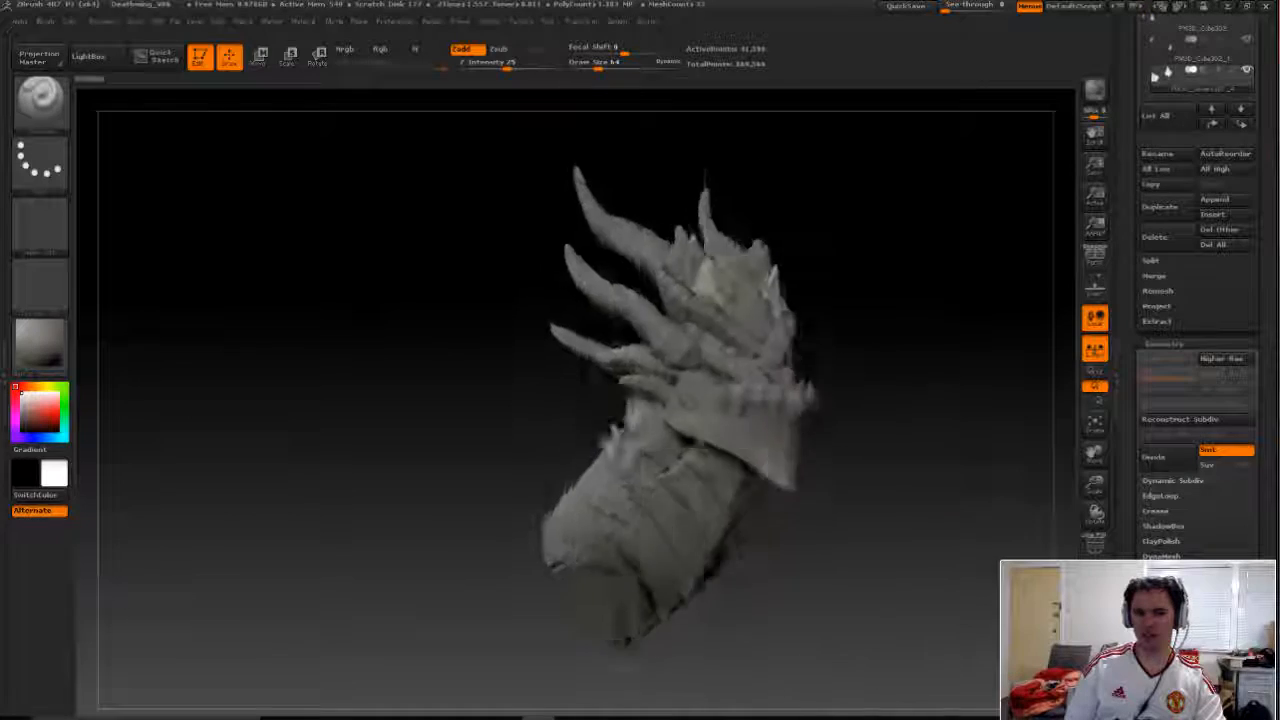
{"action": "mouse_move", "coordinate": [598, 397]}
{"action": "left_mouse_down"}
{"action": "mouse_move", "coordinate": [939, 537]}
{"action": "mouse_move", "coordinate": [808, 632]}
{"action": "mouse_move", "coordinate": [602, 492]}
{"action": "mouse_move", "coordinate": [700, 500]}
{"action": "left_mouse_up"}
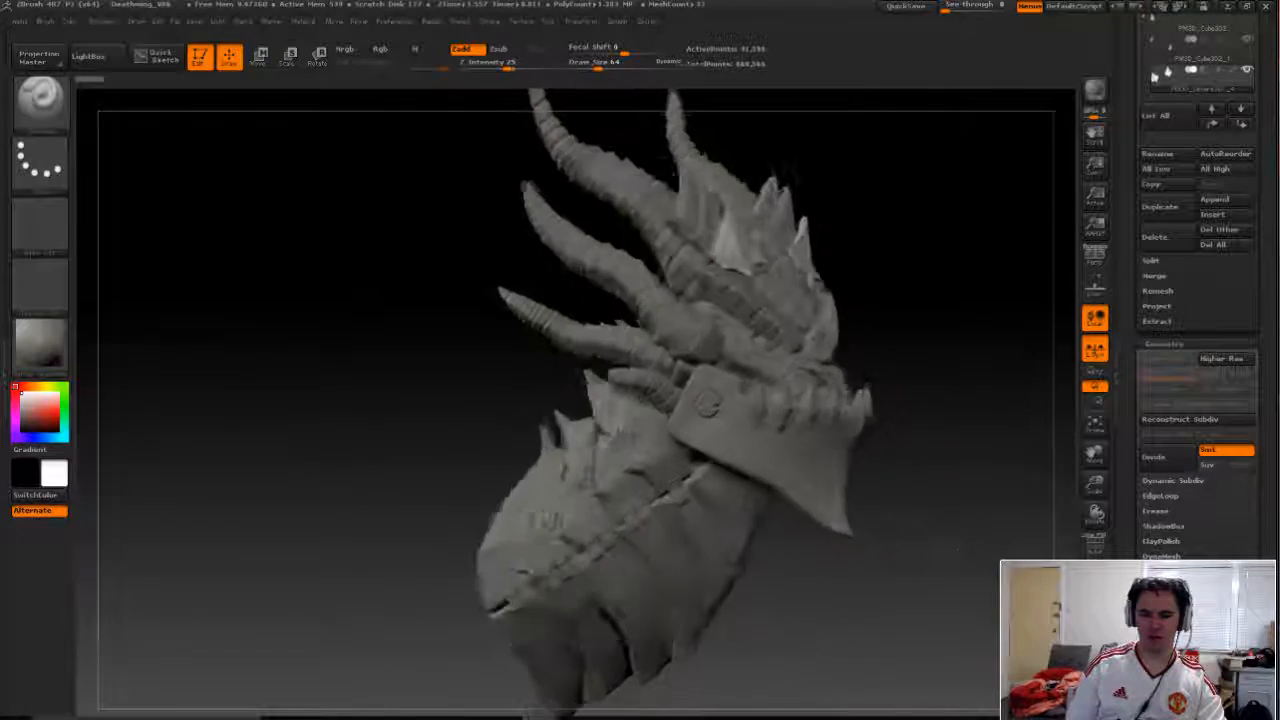
{"action": "left_click_drag", "start_coordinate": [974, 571], "coordinate": [913, 521]}
{"action": "scroll", "coordinate": [1200, 300], "scroll_direction": "up", "scroll_amount": 5}
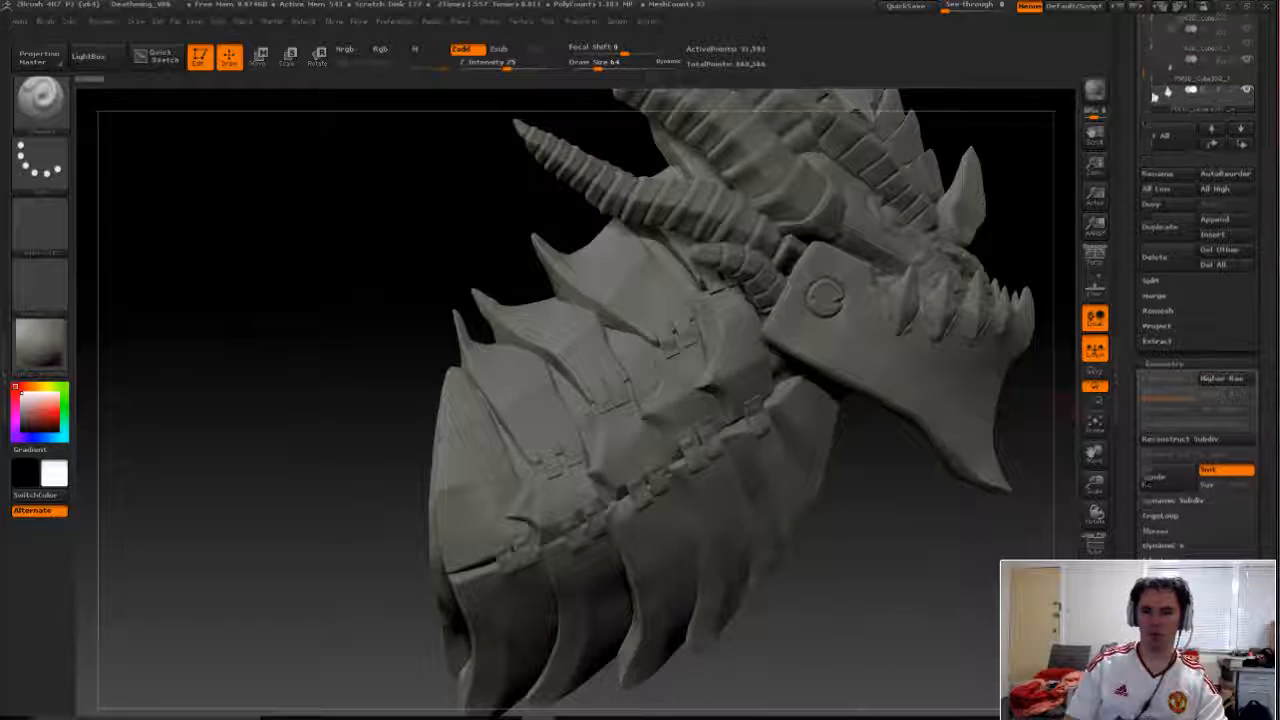
- Make the bracket subtool active, solo it for inspection, then restore the full dragon and view the neck-plate brackets
{"action": "left_click", "coordinate": [1249, 399]}
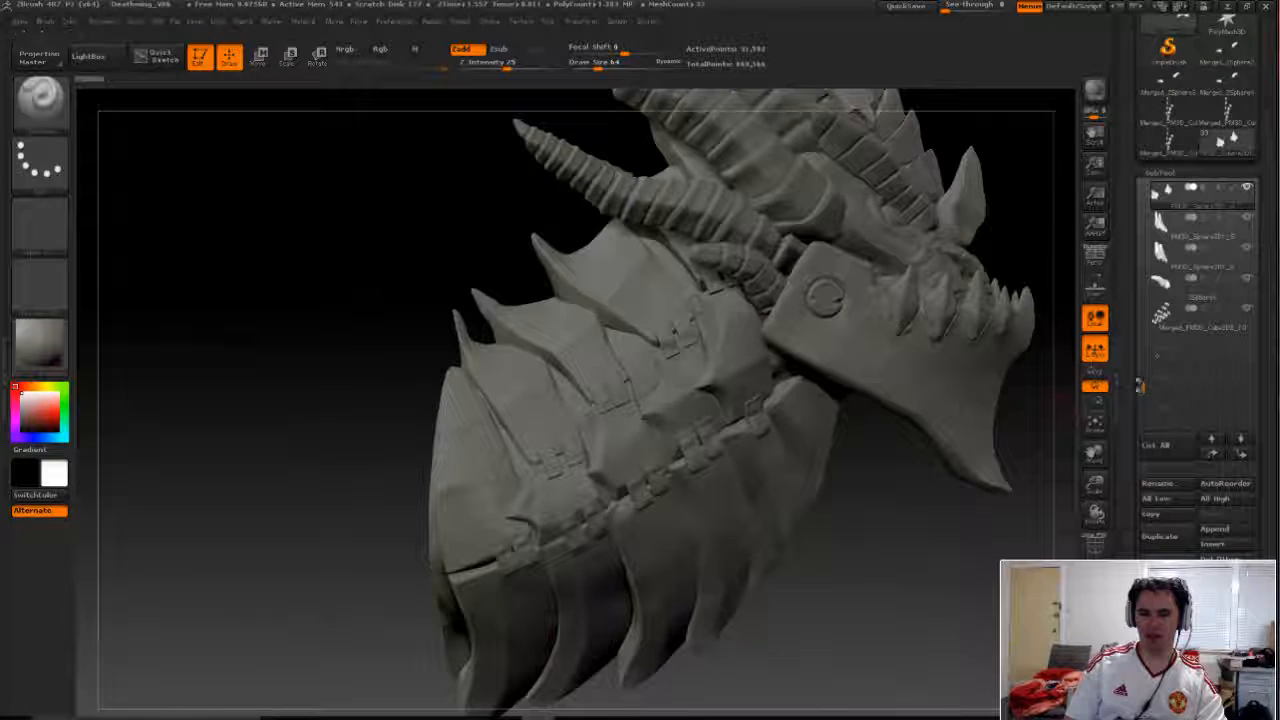
{"action": "left_click", "coordinate": [1247, 308], "text": "shift"}
{"action": "mouse_move", "coordinate": [991, 489]}
{"action": "left_mouse_down"}
{"action": "mouse_move", "coordinate": [1000, 430]}
{"action": "mouse_move", "coordinate": [960, 480]}
{"action": "mouse_move", "coordinate": [940, 450]}
{"action": "left_mouse_up"}
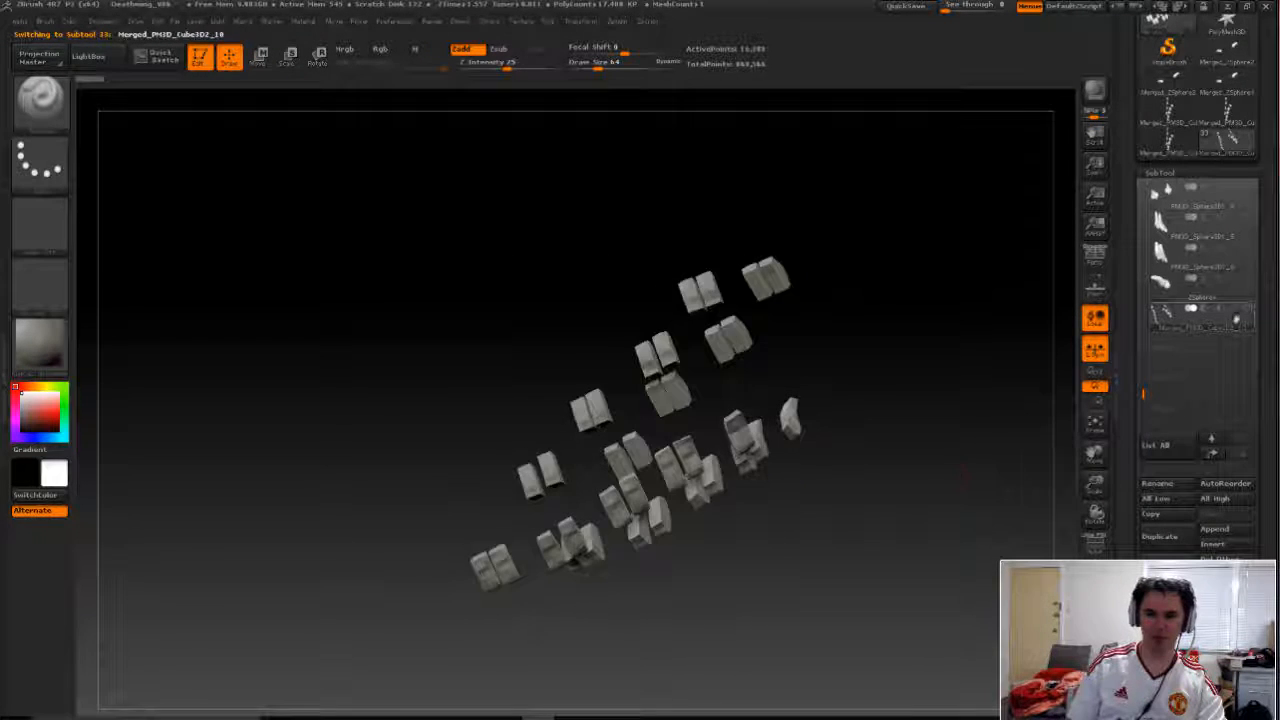
{"action": "left_click", "coordinate": [1247, 310], "text": "shift"}
{"action": "scroll", "coordinate": [1120, 360], "scroll_direction": "down", "scroll_amount": 1}
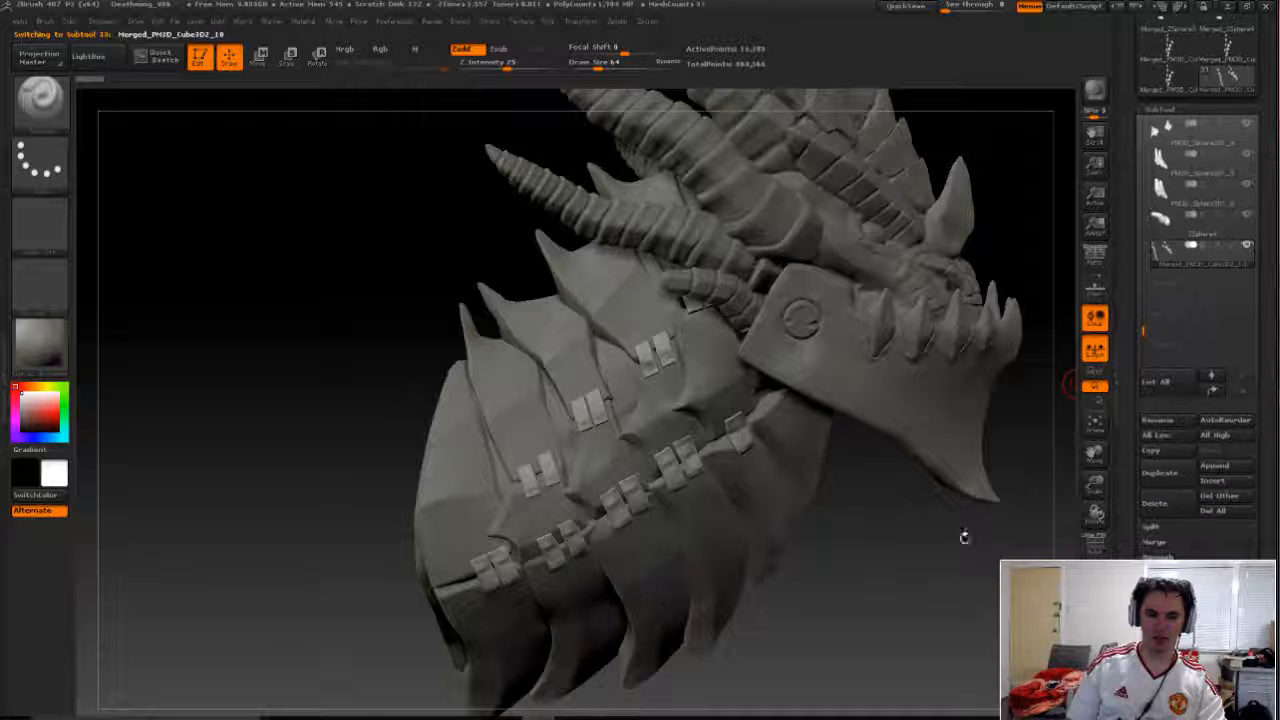
{"action": "left_click_drag", "start_coordinate": [963, 534], "coordinate": [905, 440]}
{"action": "mouse_move", "coordinate": [808, 412]}
{"action": "left_mouse_down"}
{"action": "mouse_move", "coordinate": [934, 534]}
{"action": "mouse_move", "coordinate": [1018, 96]}
{"action": "left_mouse_up"}
{"action": "key", "text": "super"}
{"action": "key", "text": "super"}
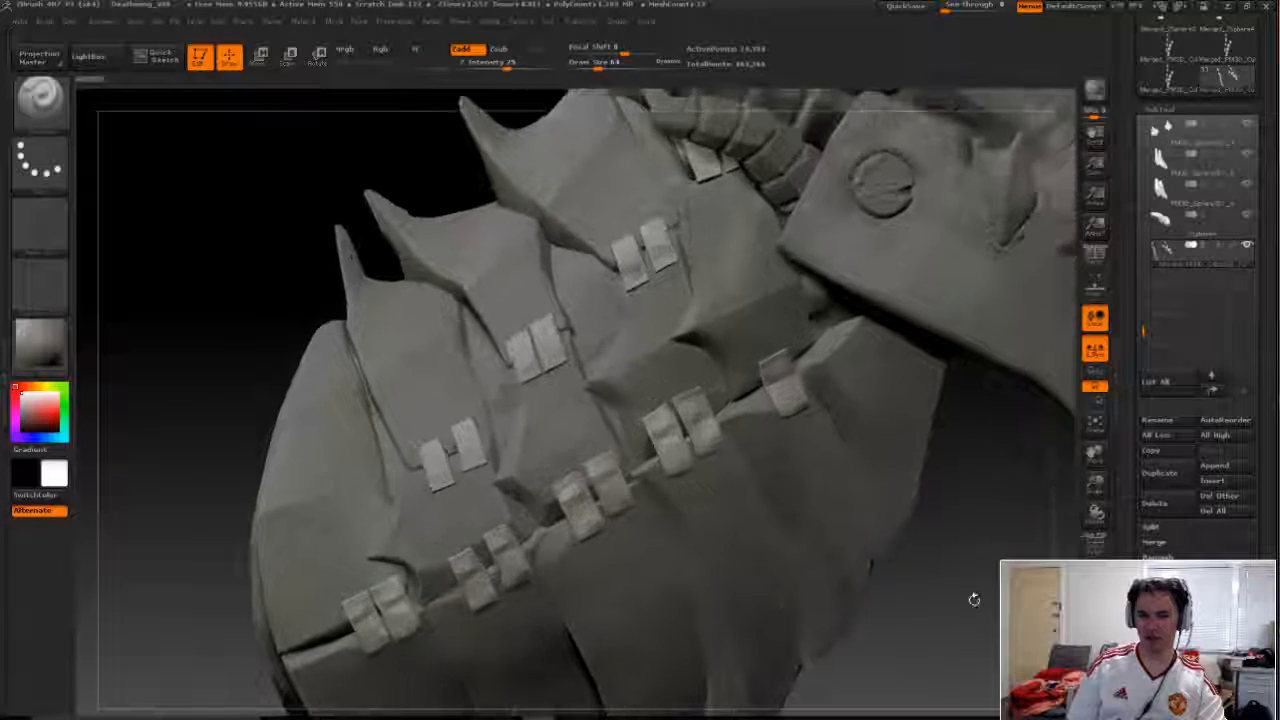
{"action": "left_click_drag", "start_coordinate": [971, 594], "coordinate": [914, 526]}
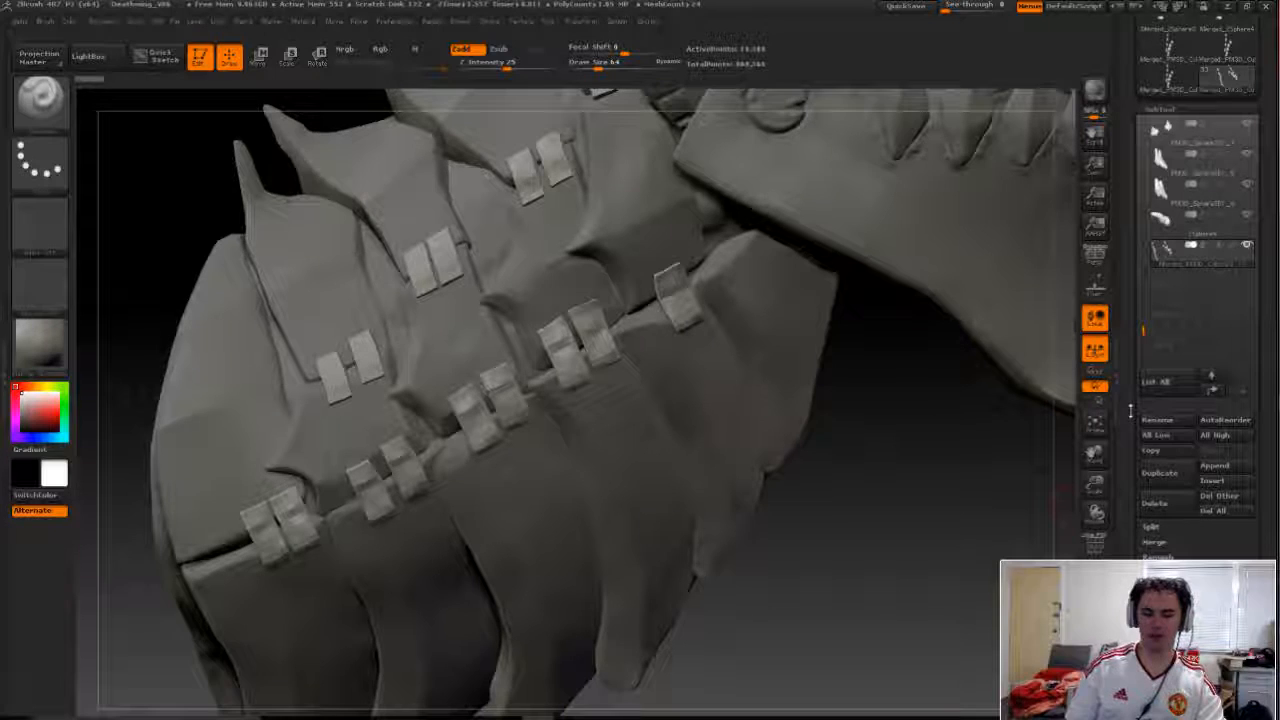
- DynaMesh the brackets at default resolution, toggle it off and raise the resolution
{"action": "left_click", "coordinate": [1198, 451]}
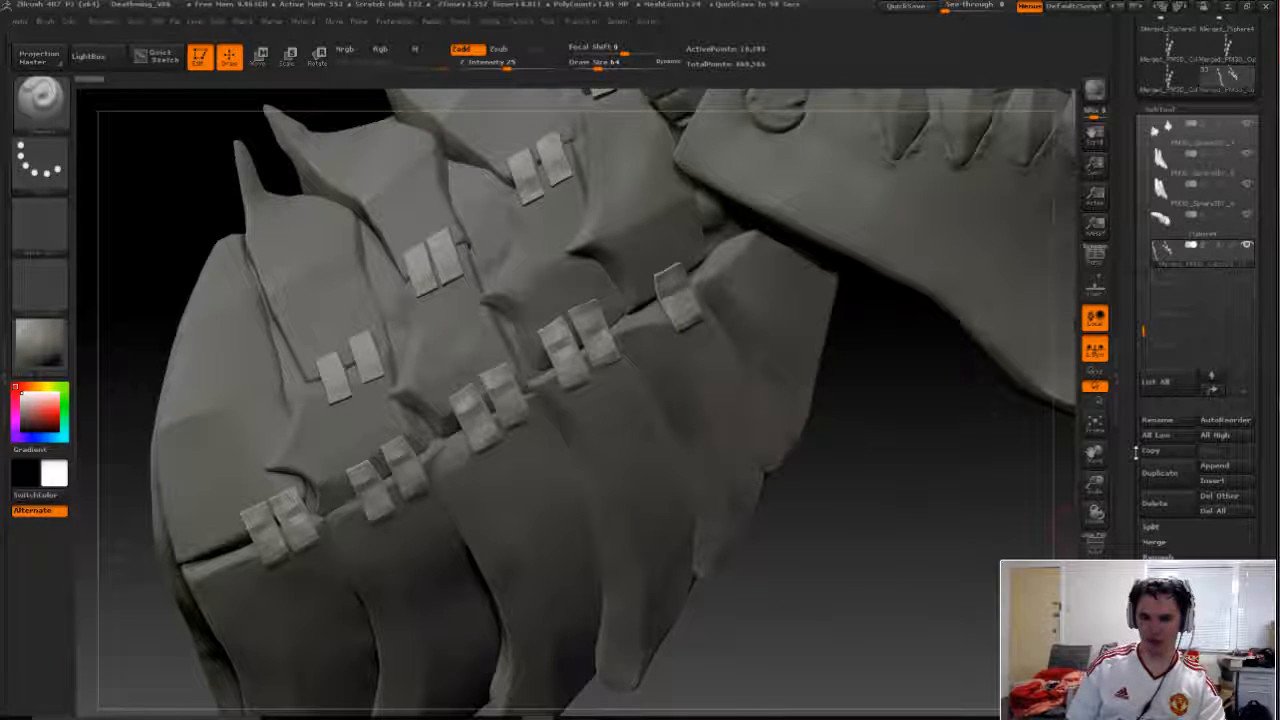
{"action": "scroll", "coordinate": [1136, 452], "scroll_direction": "down", "scroll_amount": 4}
{"action": "scroll", "coordinate": [1150, 430], "scroll_direction": "down", "scroll_amount": 4}
{"action": "scroll", "coordinate": [1160, 405], "scroll_direction": "down", "scroll_amount": 2}
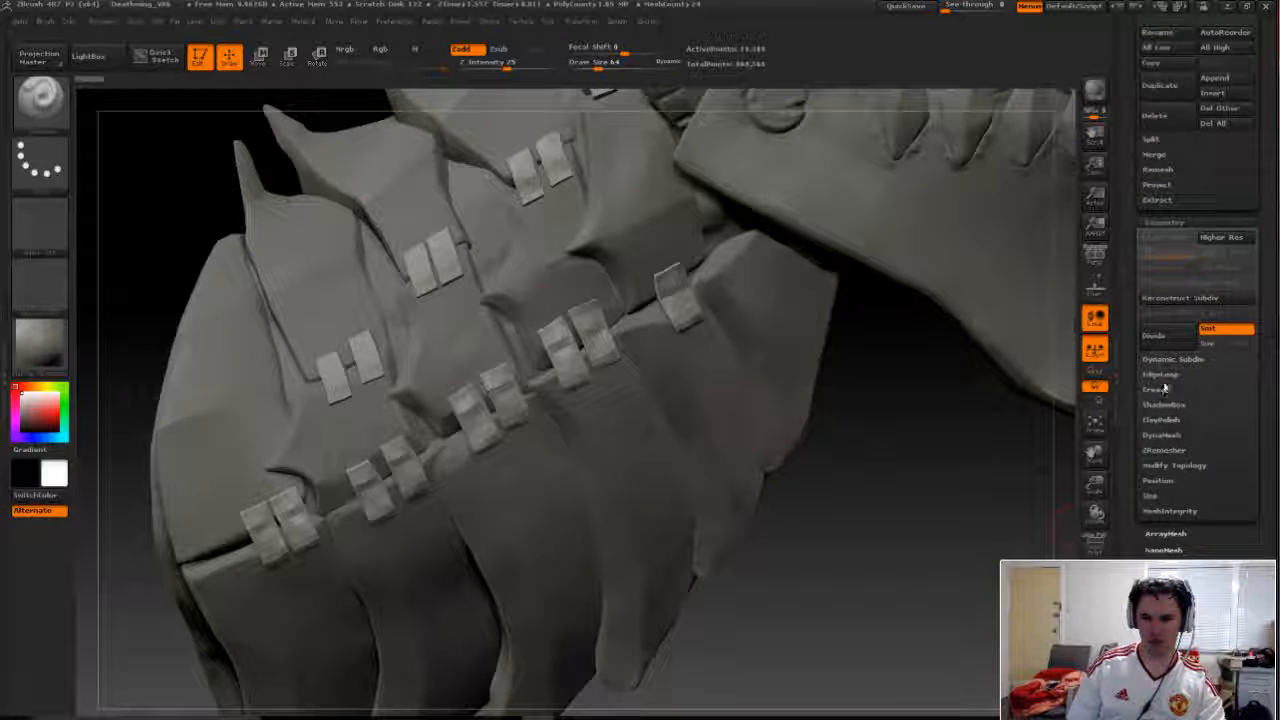
{"action": "left_click", "coordinate": [1162, 436]}
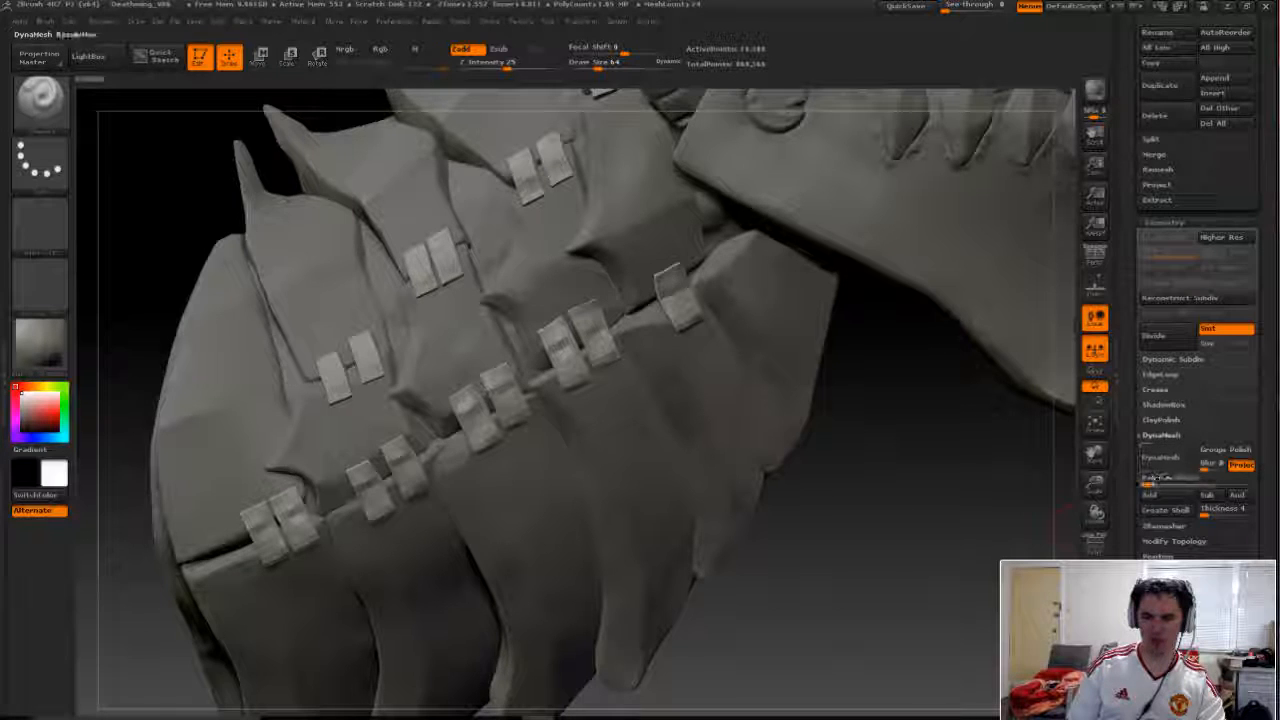
{"action": "left_click", "coordinate": [1162, 457]}
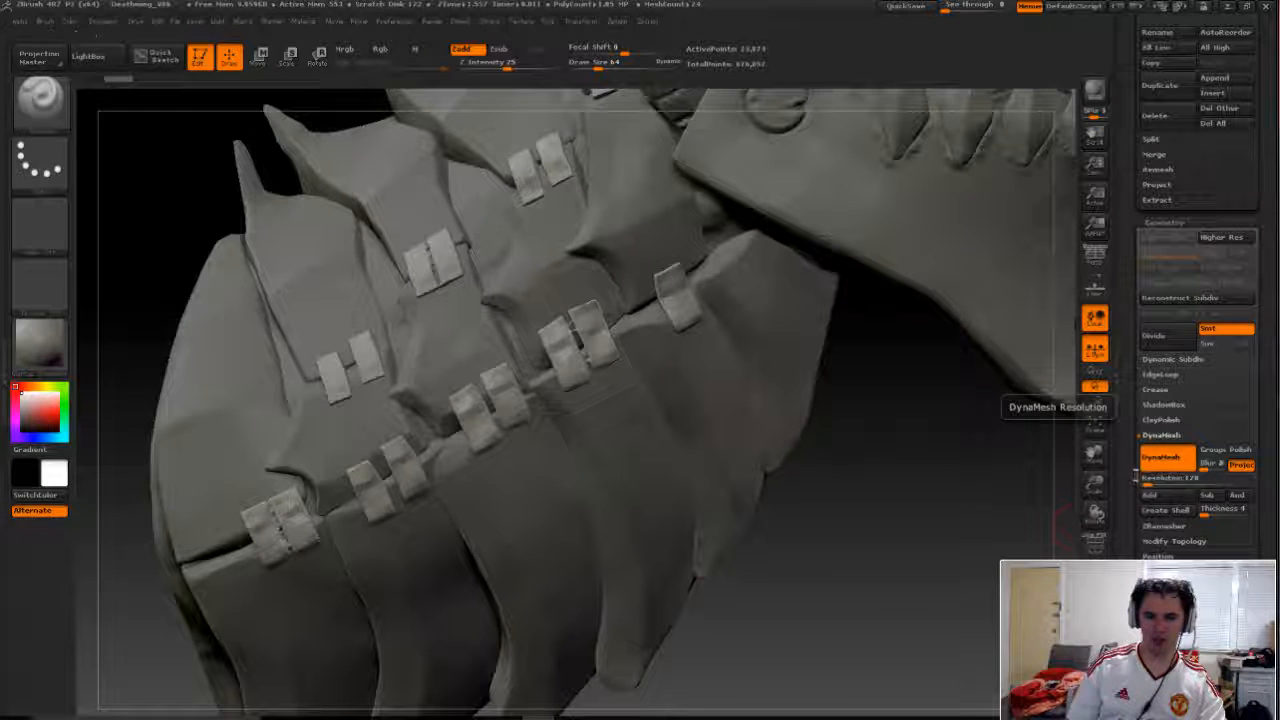
{"action": "left_click", "coordinate": [1165, 457]}
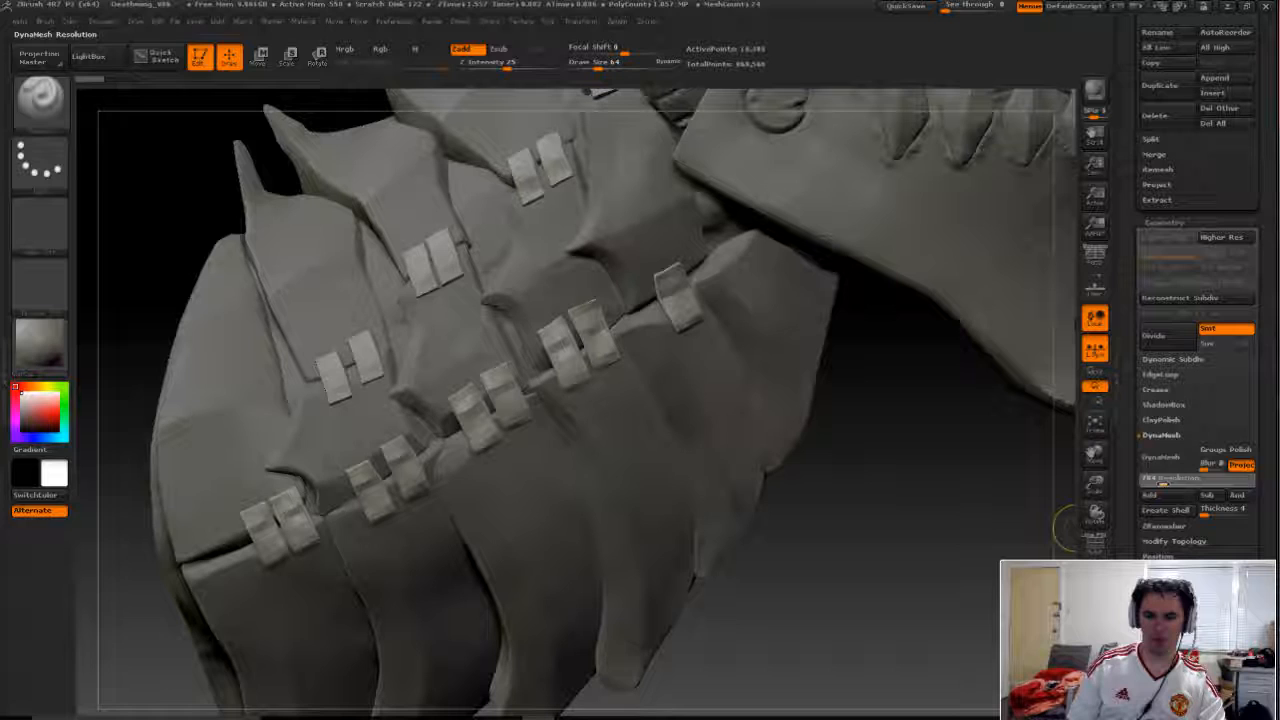
{"action": "left_click_drag", "start_coordinate": [1165, 478], "coordinate": [1190, 478]}
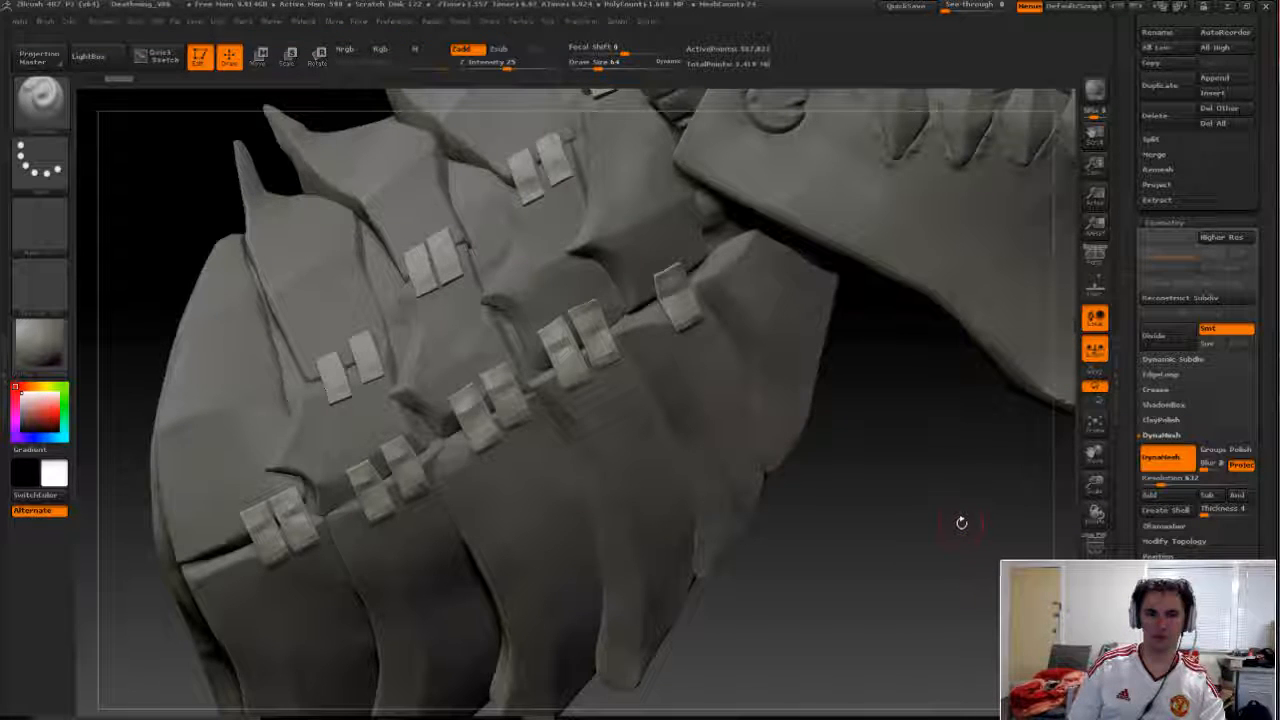
{"action": "mouse_move", "coordinate": [926, 530]}
{"action": "left_mouse_down"}
{"action": "mouse_move", "coordinate": [955, 566]}
{"action": "mouse_move", "coordinate": [1040, 540]}
{"action": "left_mouse_up"}
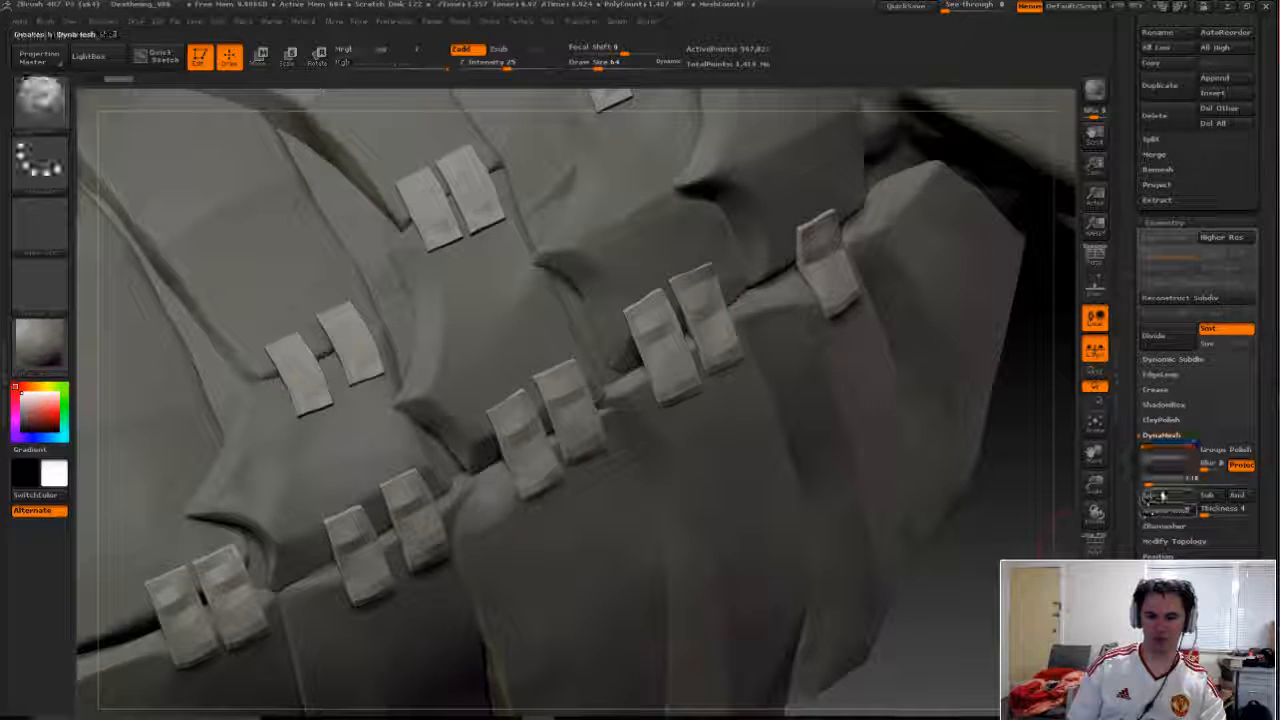
{"action": "left_click", "coordinate": [1160, 456]}
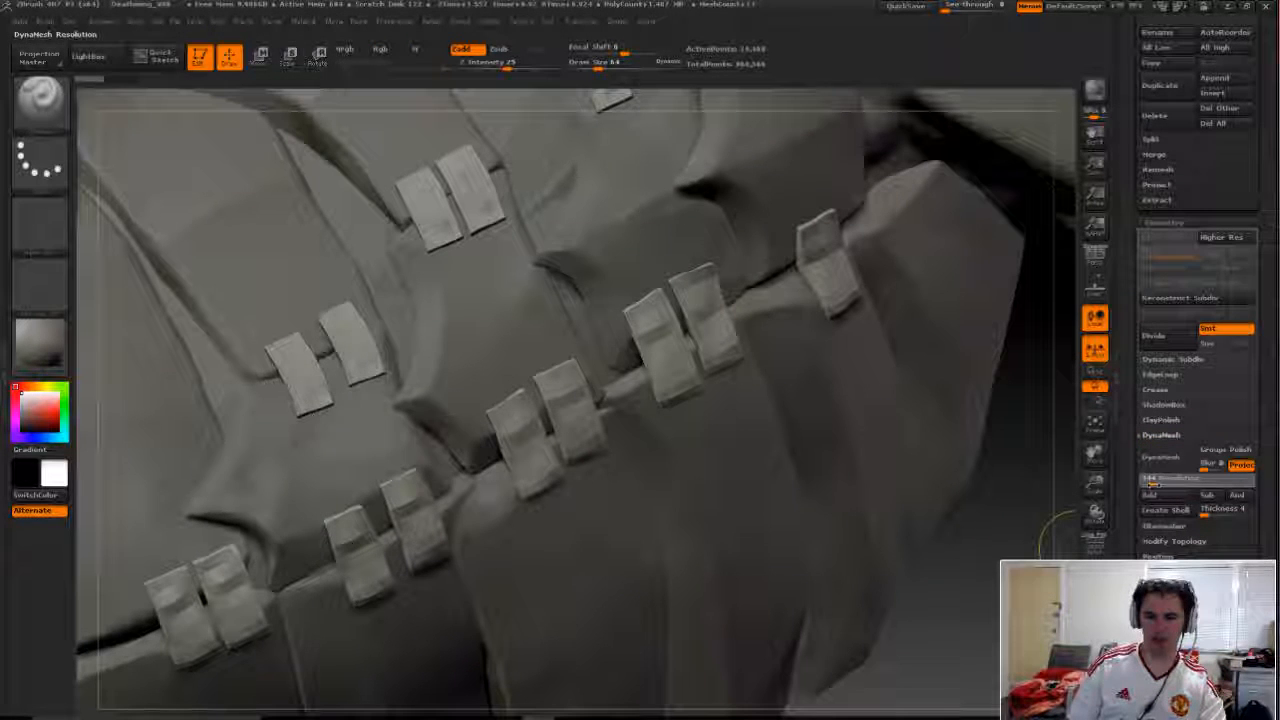
- Try a high-resolution DynaMesh, undo it, and remesh the brackets again at a lower resolution
{"action": "left_click_drag", "start_coordinate": [1150, 478], "coordinate": [1165, 478]}
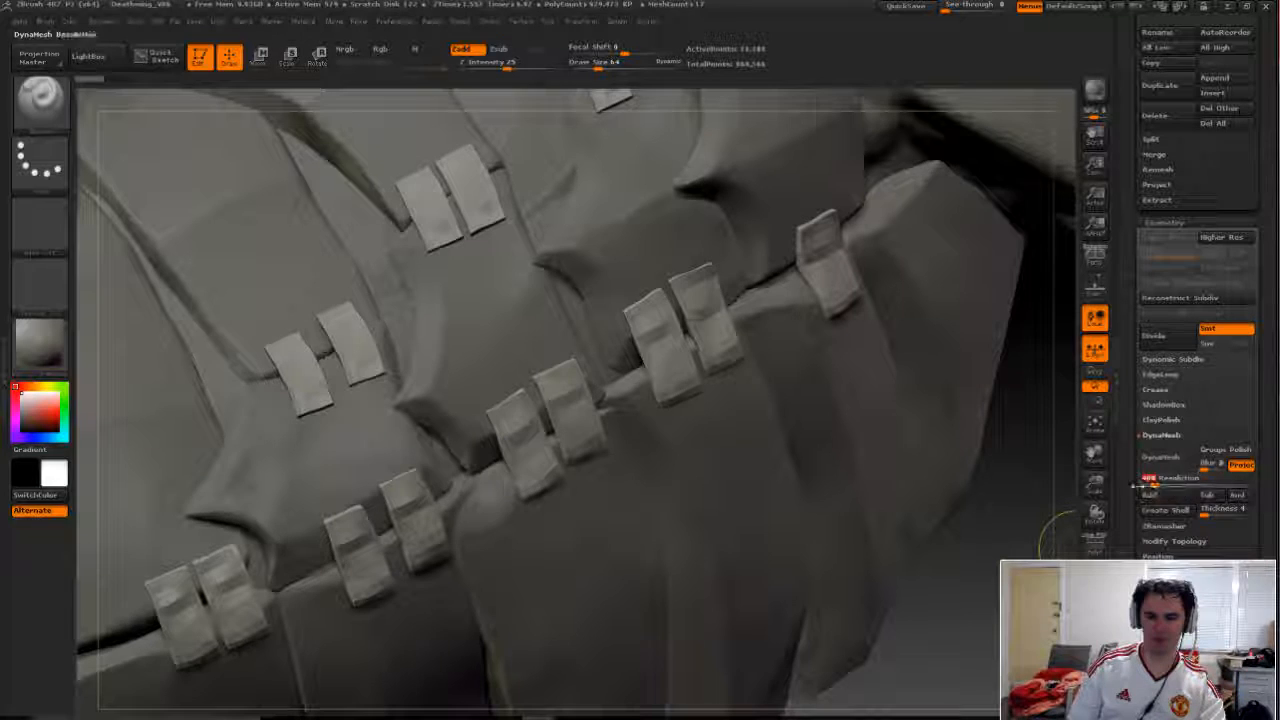
{"action": "left_click", "coordinate": [1160, 456]}
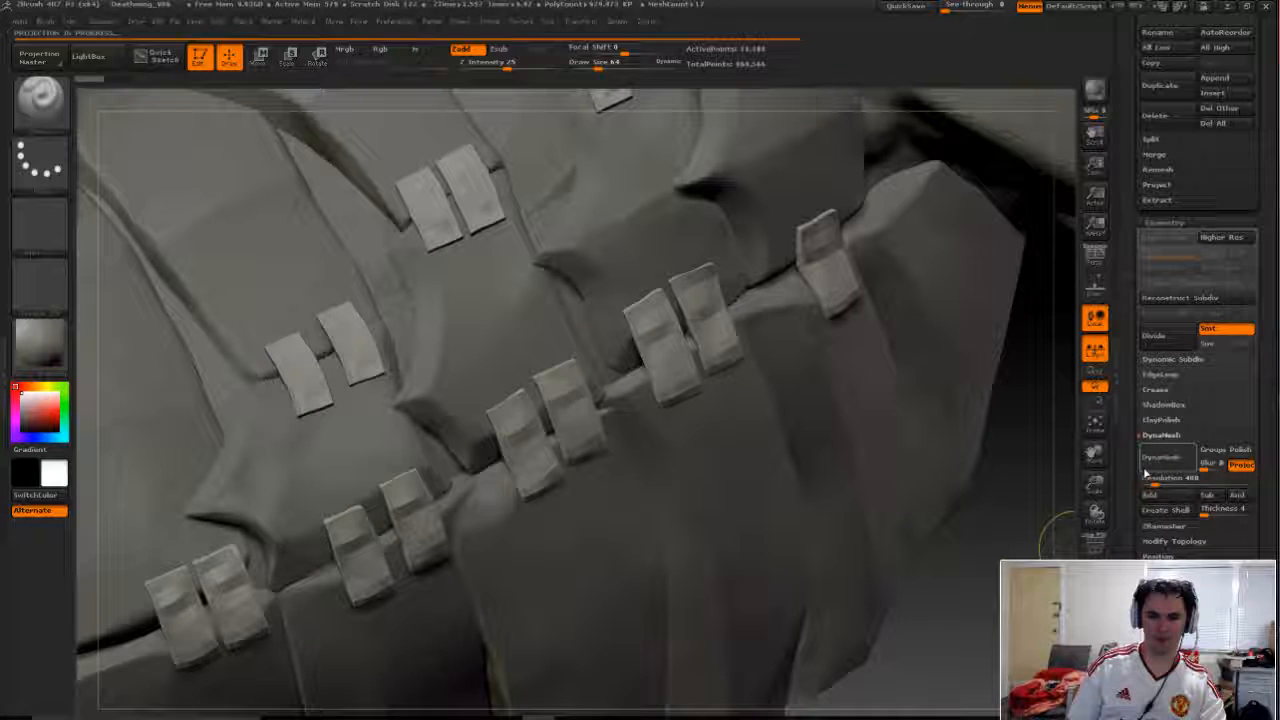
{"action": "left_click", "coordinate": [1150, 462]}
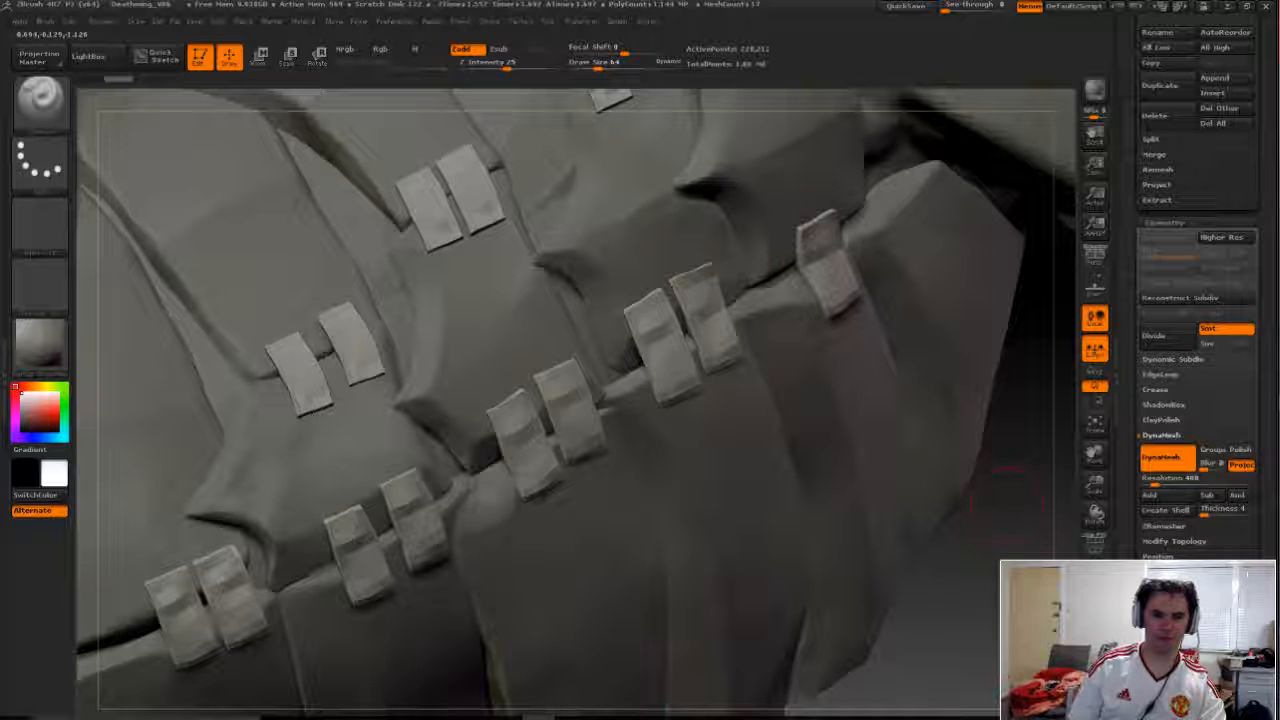
{"action": "key", "text": "ctrl+z"}
{"action": "key", "text": "ctrl+z"}
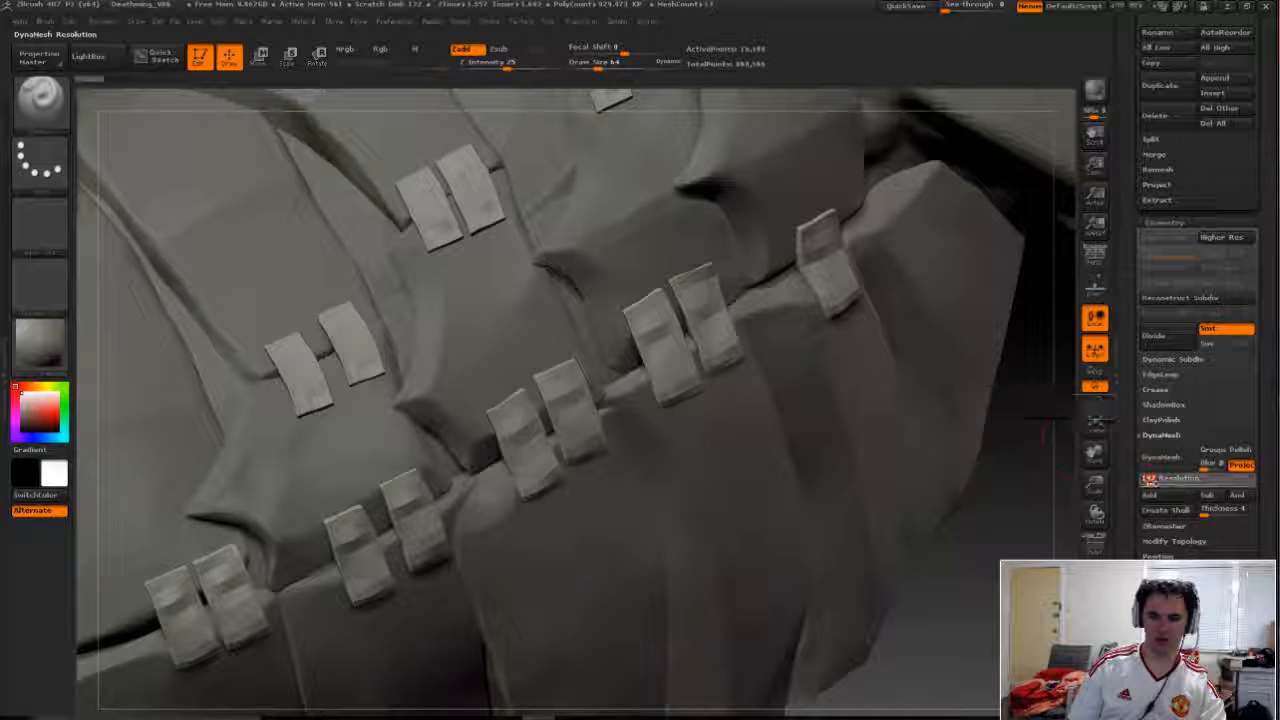
{"action": "left_click", "coordinate": [1158, 458]}
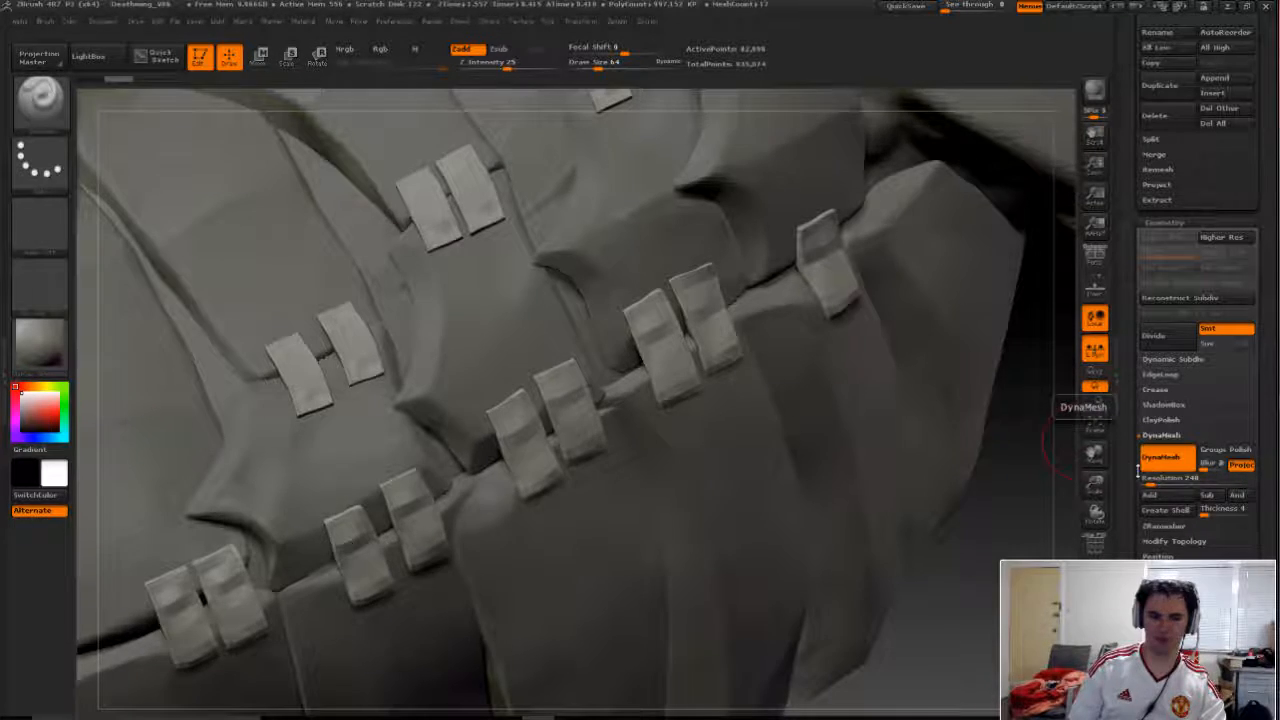
{"action": "mouse_move", "coordinate": [1032, 543]}
{"action": "left_mouse_down"}
{"action": "mouse_move", "coordinate": [900, 450]}
{"action": "mouse_move", "coordinate": [1032, 556]}
{"action": "left_mouse_up"}
{"action": "key", "text": "f"}
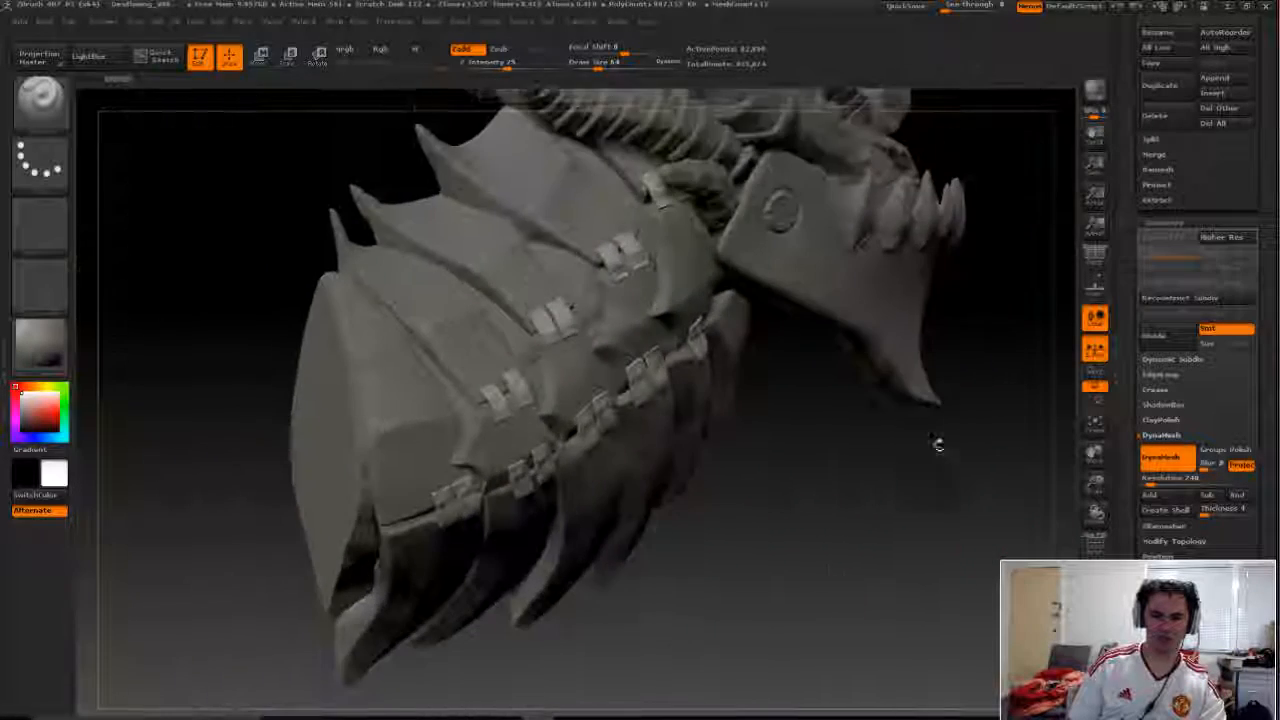
{"action": "mouse_move", "coordinate": [937, 446]}
{"action": "left_mouse_down"}
{"action": "mouse_move", "coordinate": [743, 385]}
{"action": "mouse_move", "coordinate": [935, 519]}
{"action": "left_mouse_up"}
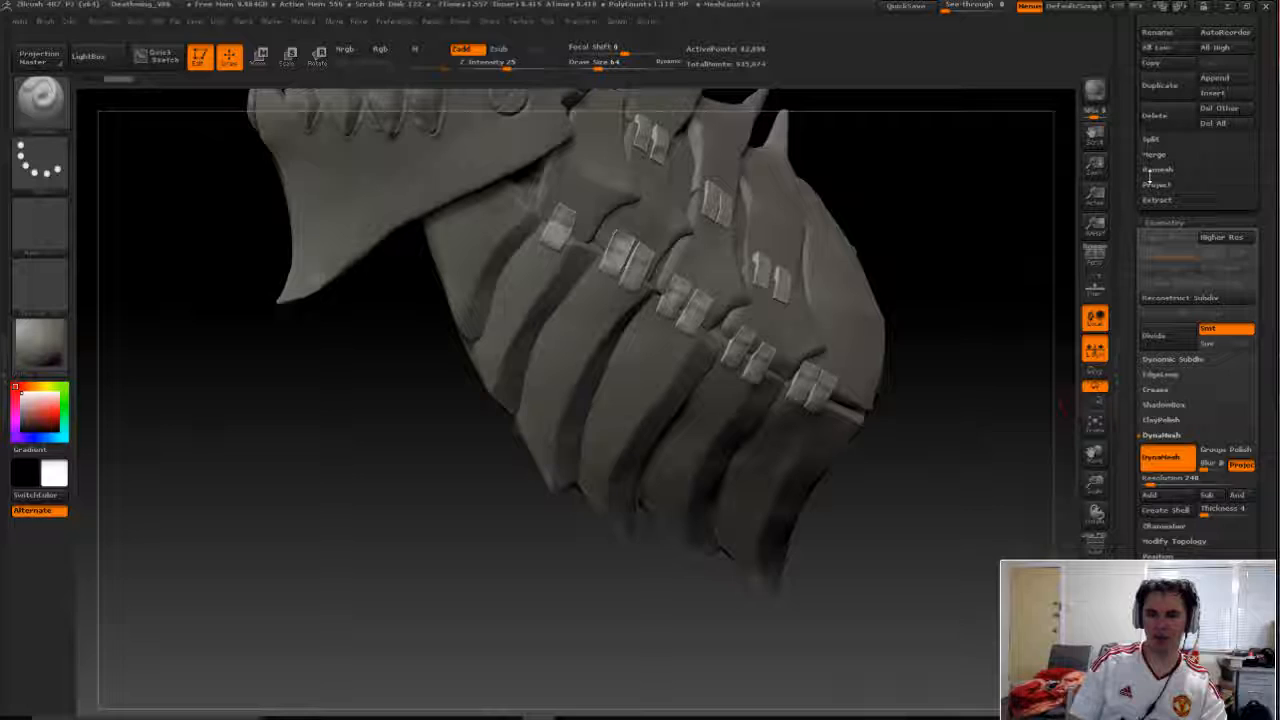
{"action": "left_click_drag", "start_coordinate": [1131, 126], "coordinate": [1131, 350]}
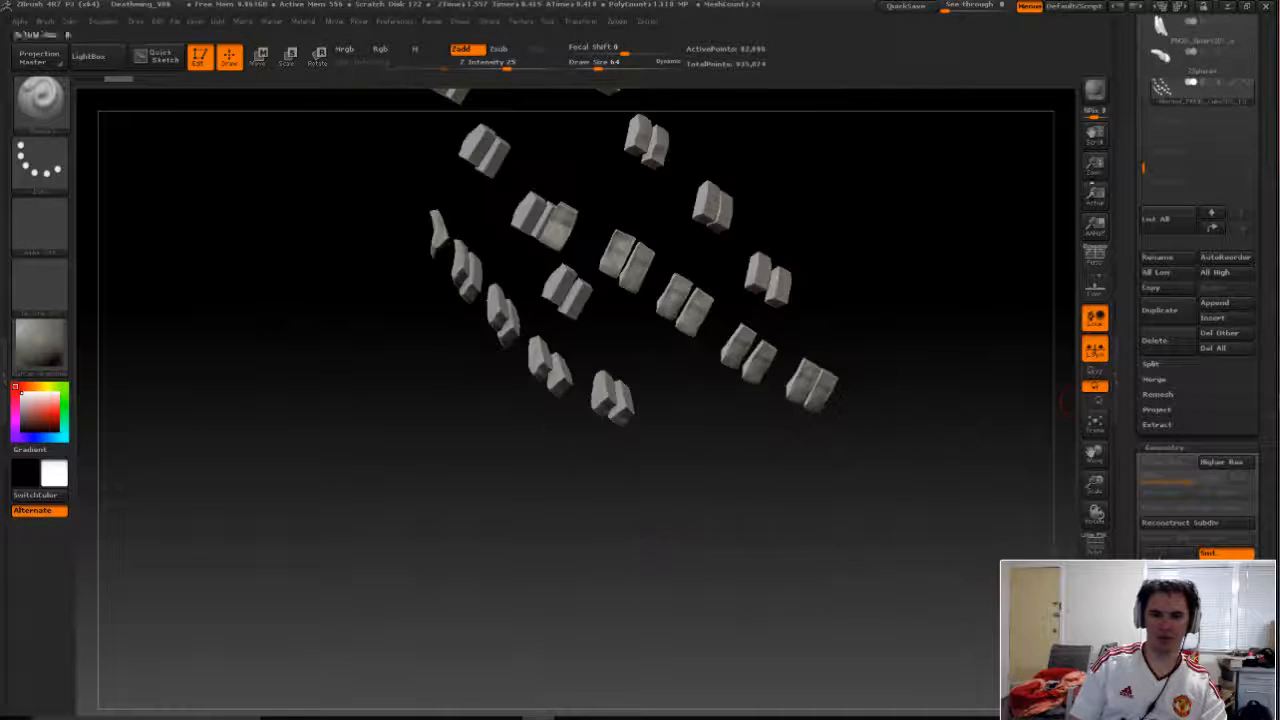
{"action": "left_click", "coordinate": [1245, 55]}
{"action": "mouse_move", "coordinate": [840, 300]}
{"action": "left_mouse_down"}
{"action": "mouse_move", "coordinate": [881, 330]}
{"action": "mouse_move", "coordinate": [900, 400]}
{"action": "mouse_move", "coordinate": [810, 435]}
{"action": "mouse_move", "coordinate": [985, 470]}
{"action": "left_mouse_up"}
{"action": "left_click", "coordinate": [1247, 82]}
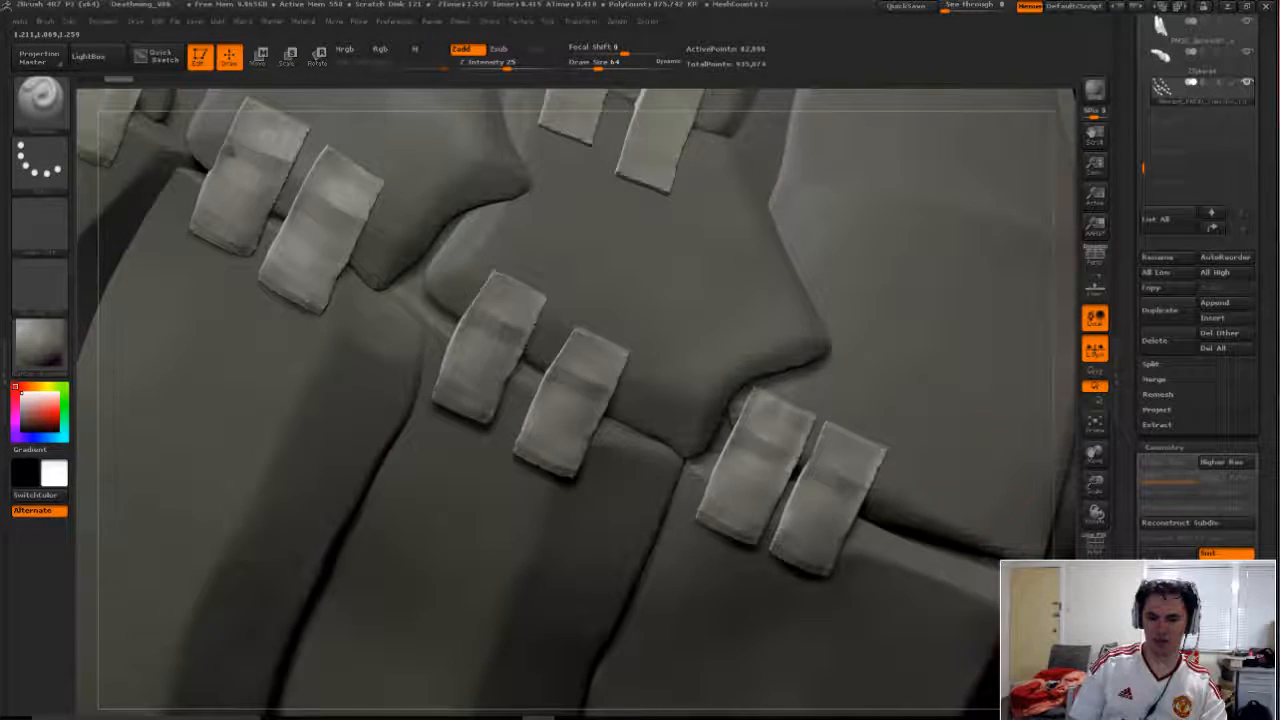
- Zoom in on the brackets and pick a blending brush, briefly testing the Shift Smooth brush
{"action": "left_click_drag", "start_coordinate": [905, 570], "coordinate": [729, 500]}
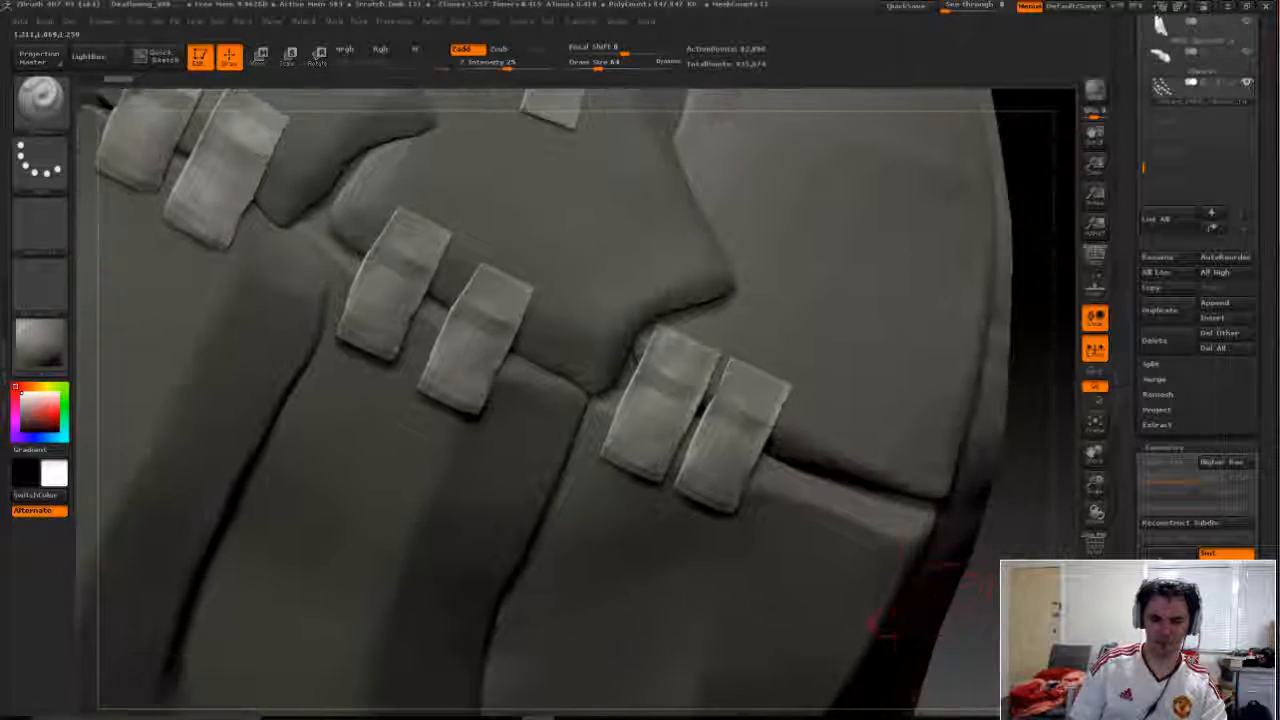
{"action": "key", "text": "b"}
{"action": "left_click", "coordinate": [1162, 460]}
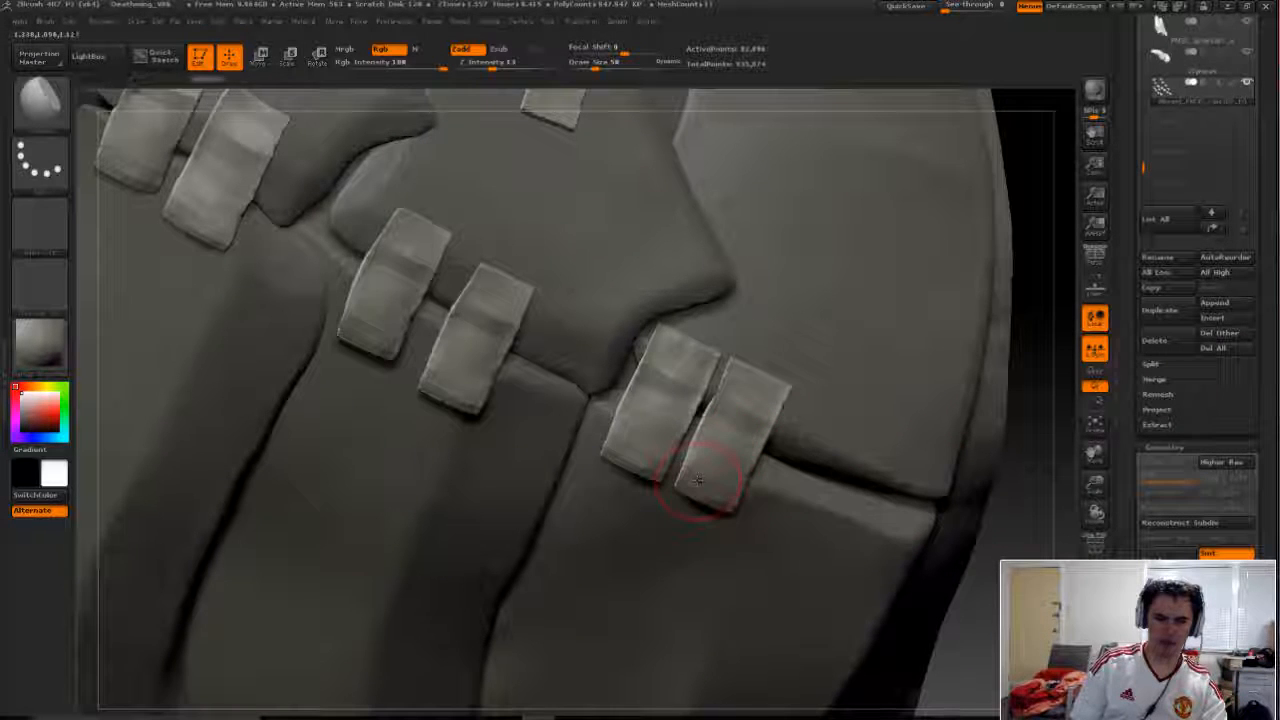
{"action": "key", "text": "shift"}
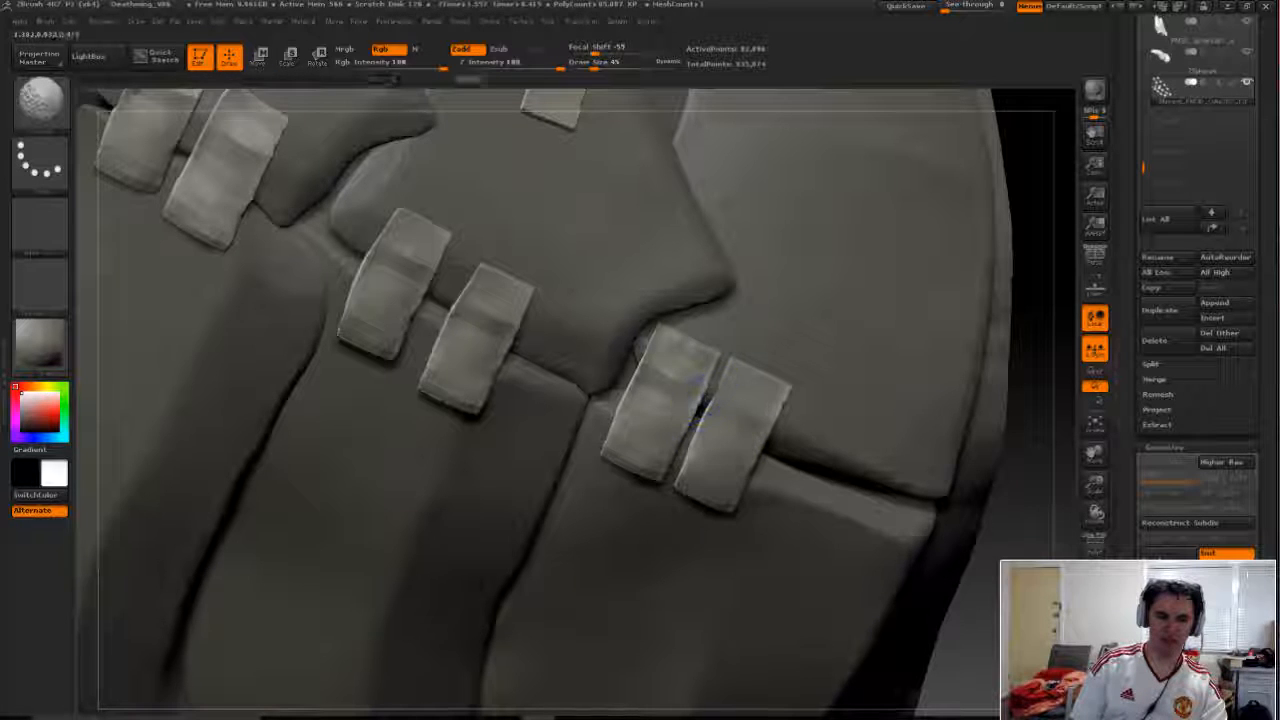
{"action": "key", "text": "s"}
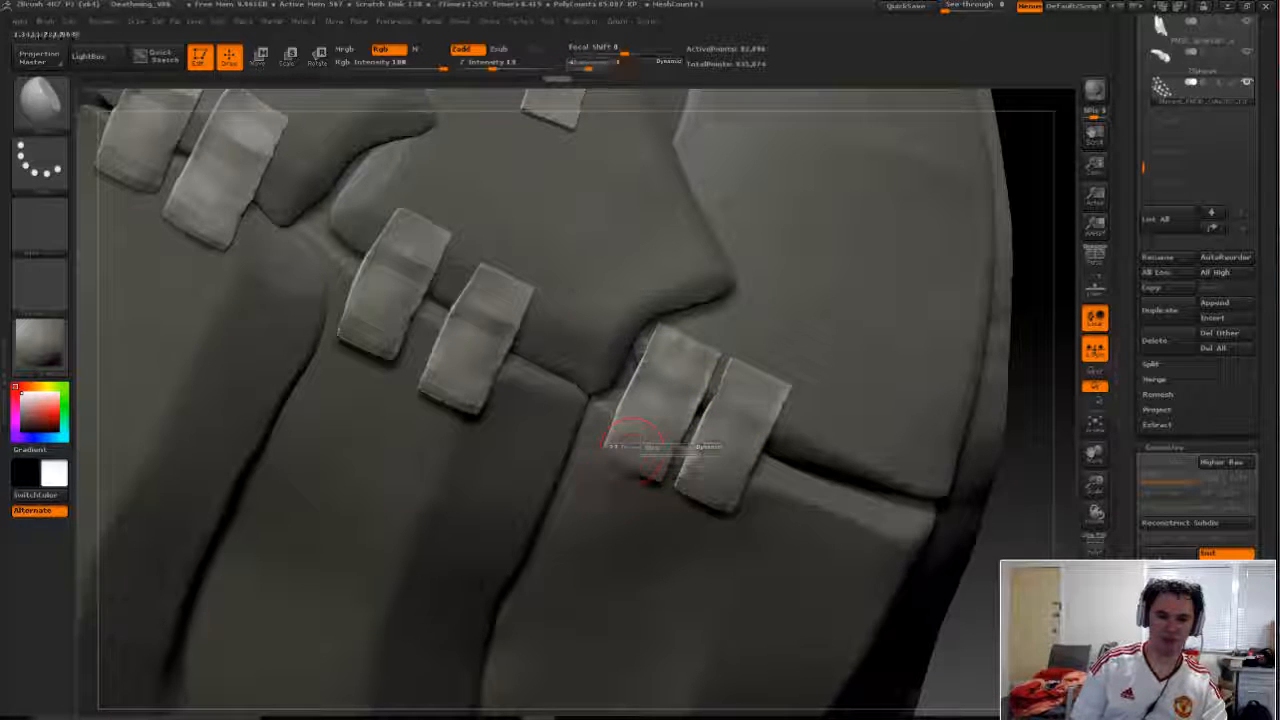
{"action": "key", "text": "shift"}
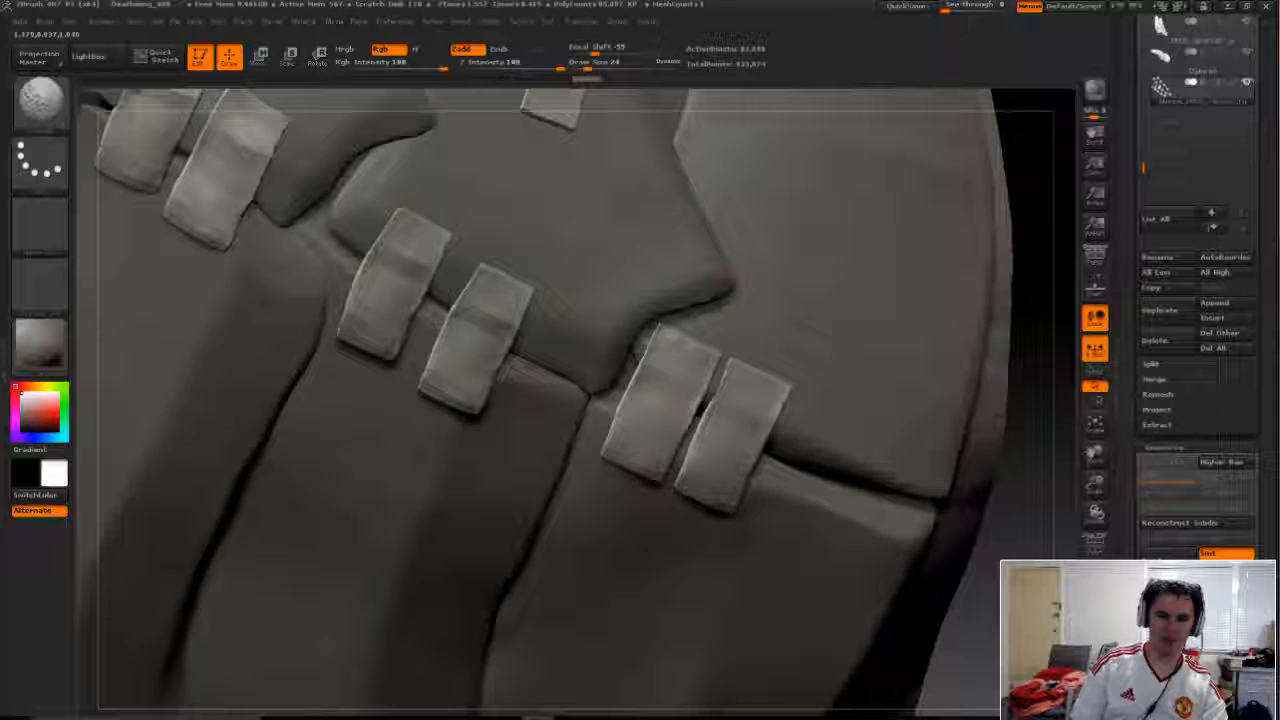
- Reframe close on the strap plates and smooth the dark crease on the middle plate
{"action": "mouse_move", "coordinate": [1016, 460]}
{"action": "left_mouse_down"}
{"action": "mouse_move", "coordinate": [937, 465]}
{"action": "mouse_move", "coordinate": [614, 586]}
{"action": "mouse_move", "coordinate": [614, 514]}
{"action": "mouse_move", "coordinate": [665, 421]}
{"action": "left_mouse_up"}
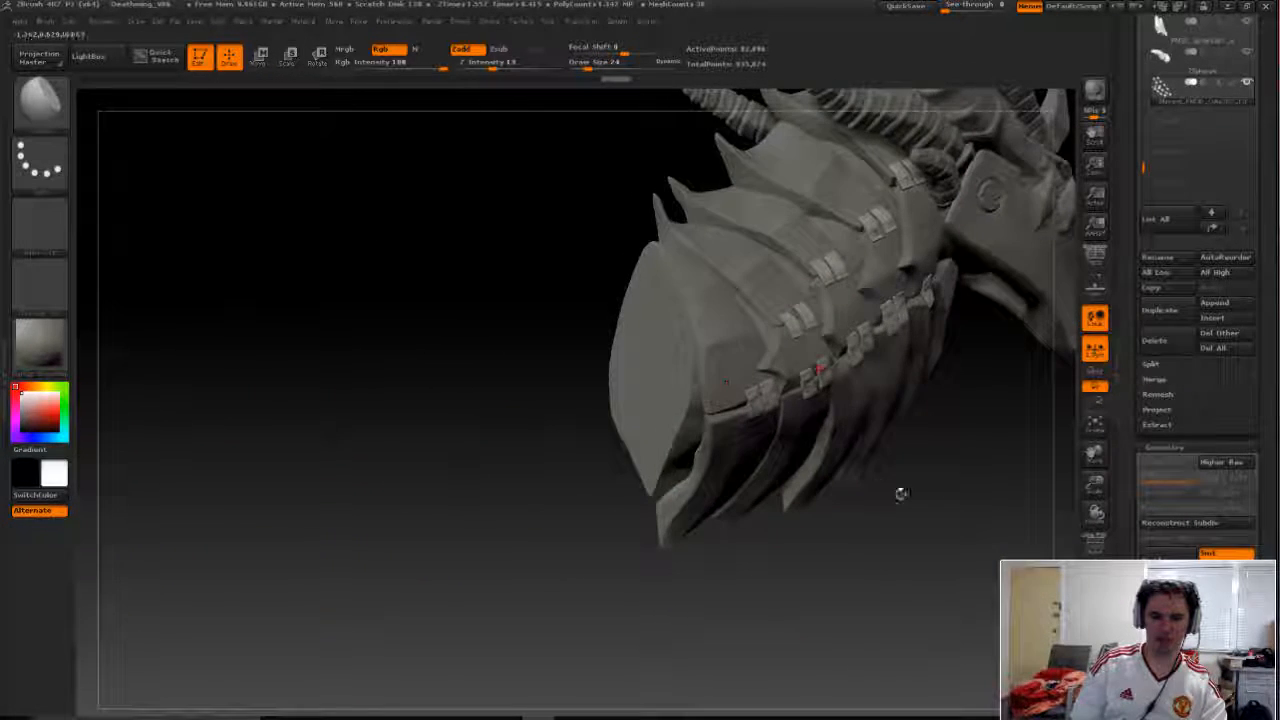
{"action": "left_click_drag", "start_coordinate": [901, 493], "coordinate": [919, 520]}
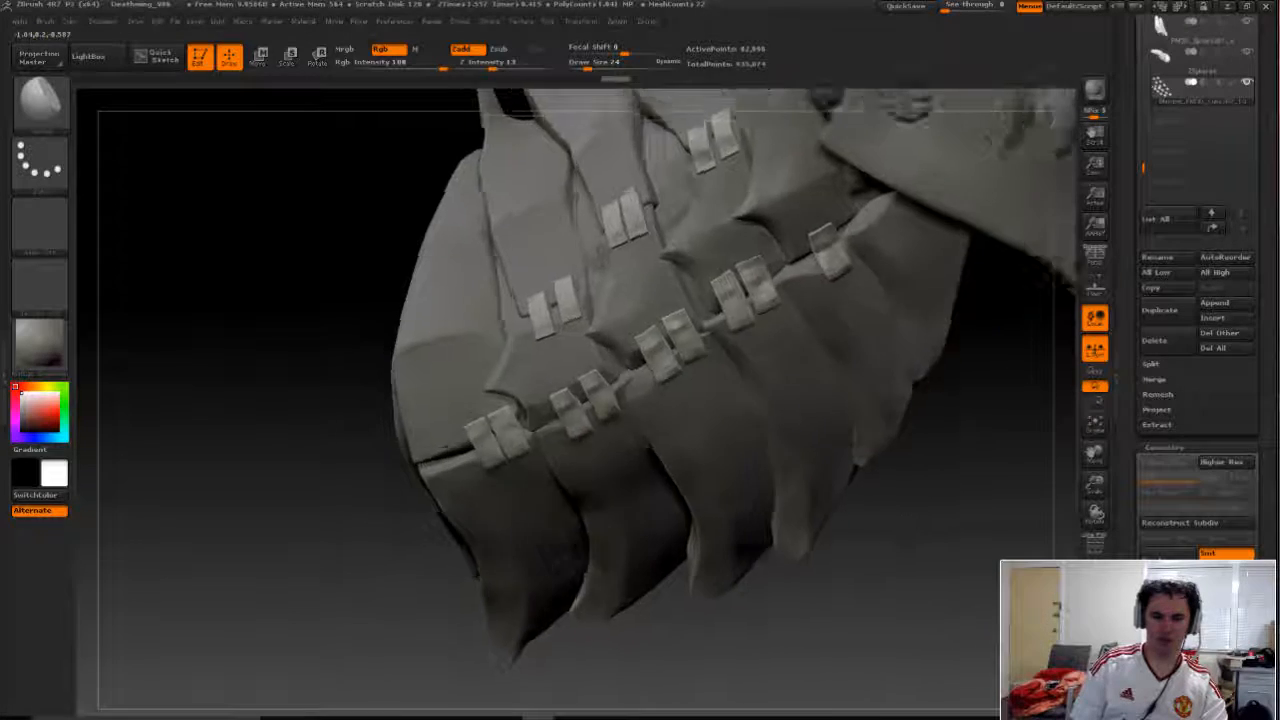
{"action": "left_click_drag", "start_coordinate": [240, 540], "coordinate": [235, 575]}
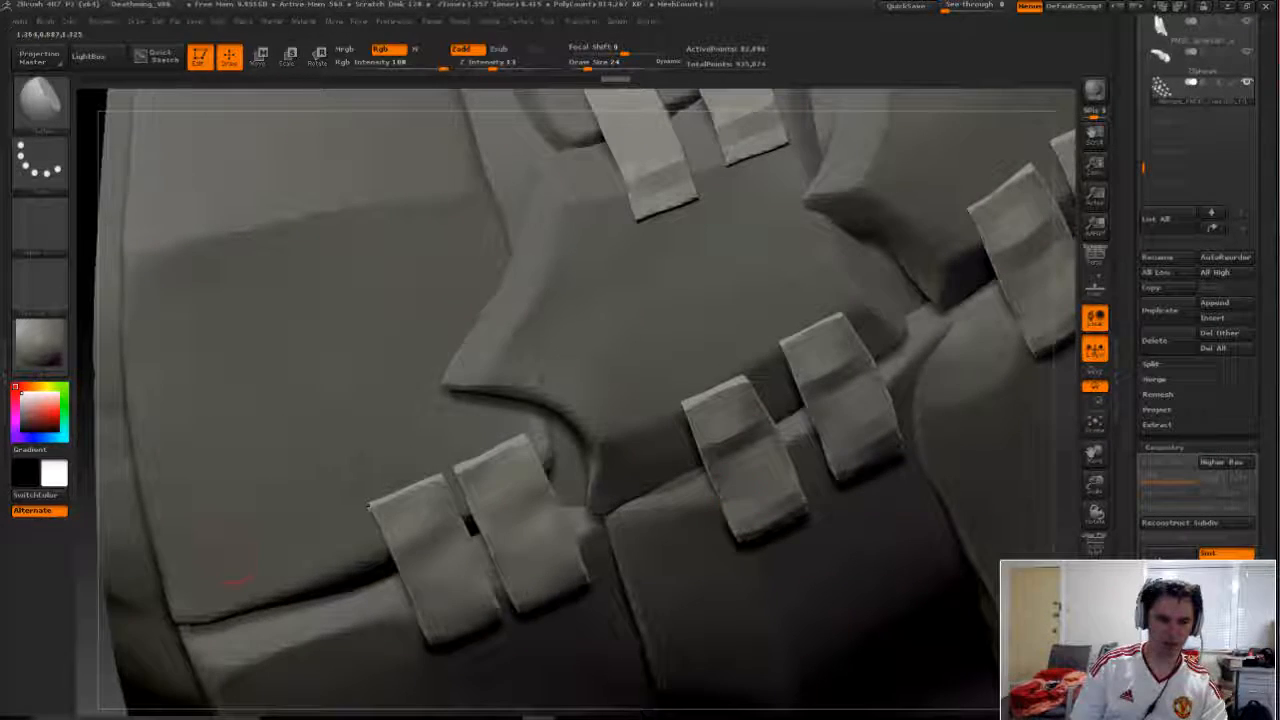
{"action": "left_click_drag", "start_coordinate": [1095, 513], "coordinate": [1100, 690]}
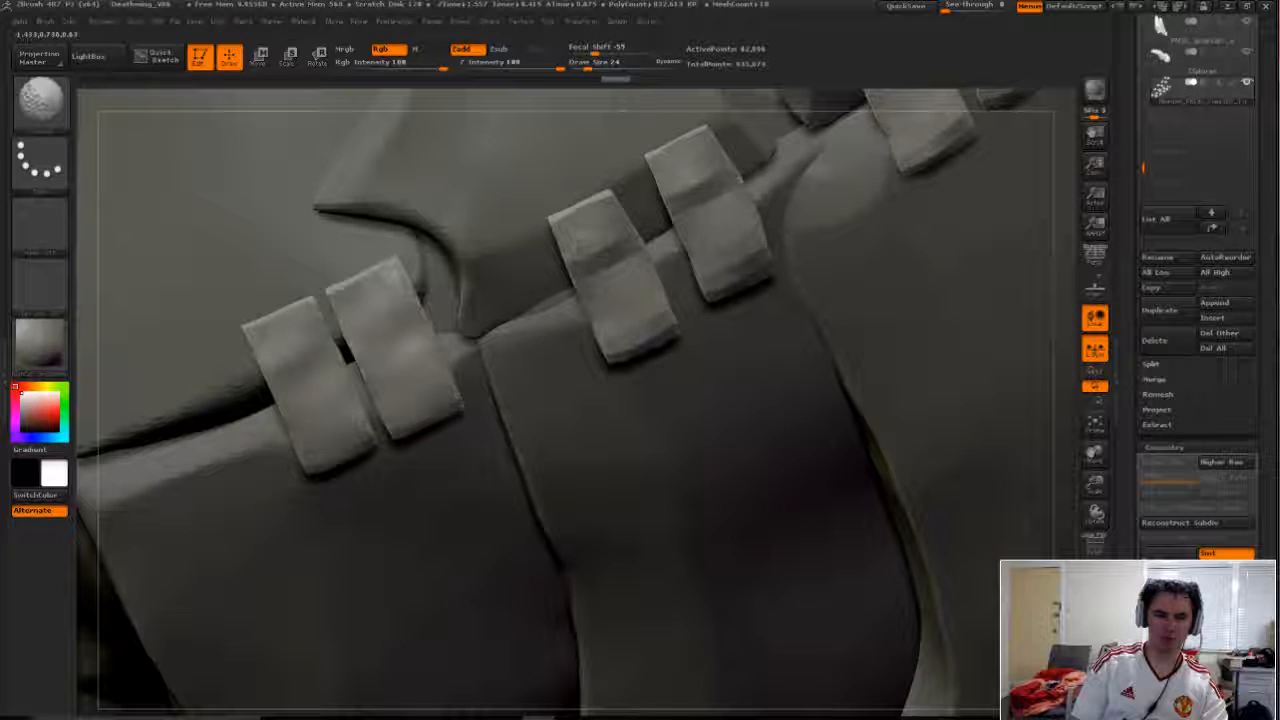
{"action": "left_click_drag", "start_coordinate": [572, 262], "coordinate": [616, 266], "text": "shift"}
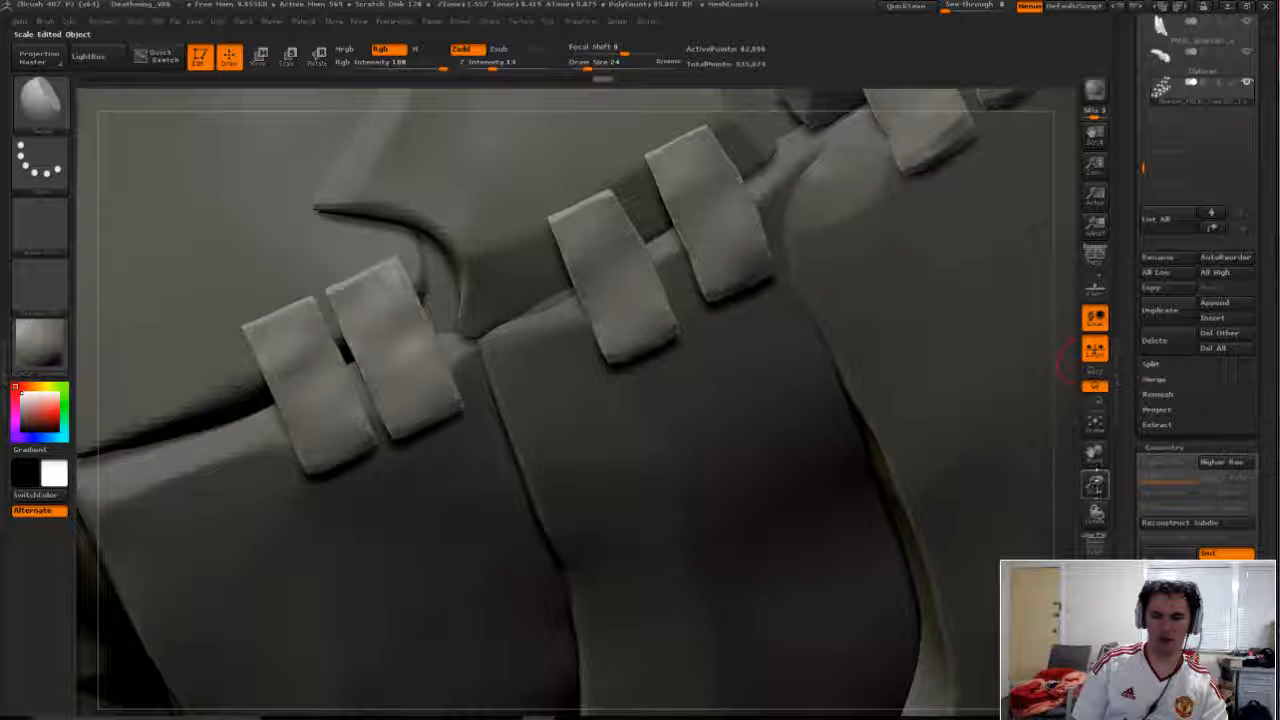
- Sculpt the centre strap plate with the Standard brush at Draw Size 17, marking the strap block
{"action": "left_click_drag", "start_coordinate": [1095, 485], "coordinate": [1037, 491]}
{"action": "mouse_move", "coordinate": [1037, 491]}
{"action": "right_mouse_down"}
{"action": "mouse_move", "coordinate": [900, 671]}
{"action": "mouse_move", "coordinate": [553, 462]}
{"action": "right_mouse_up"}
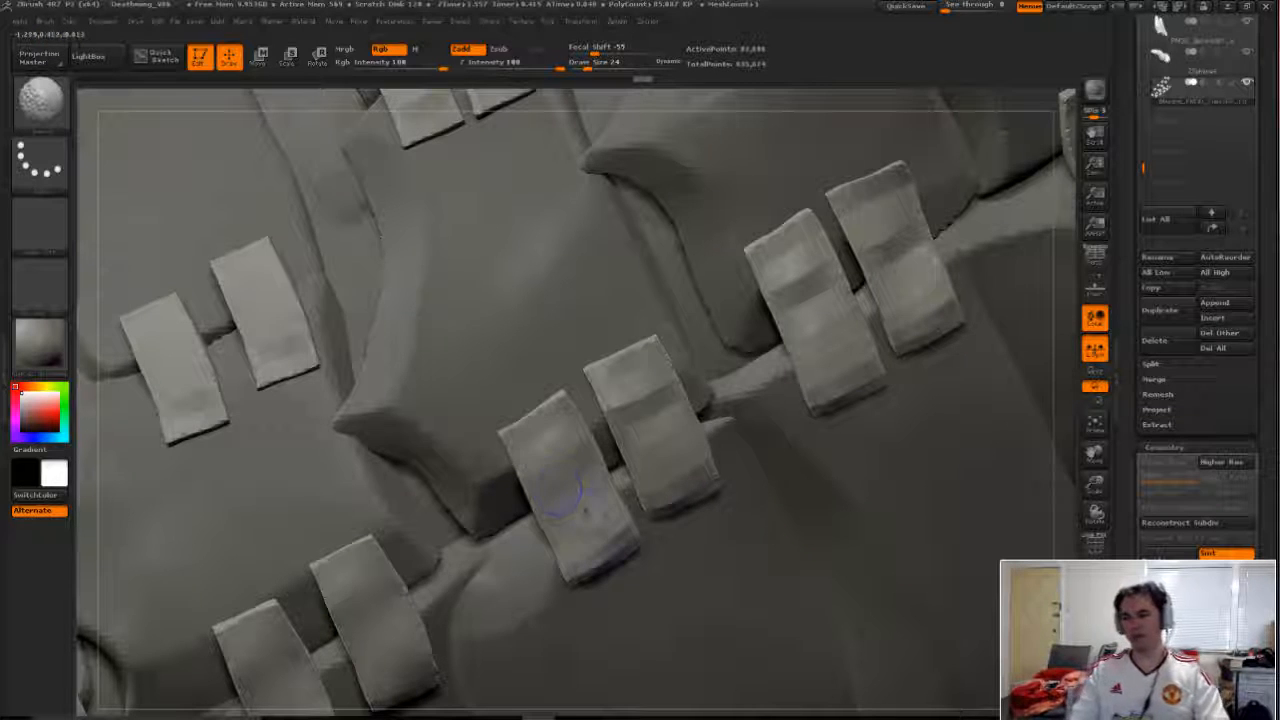
{"action": "left_click_drag", "start_coordinate": [510, 505], "coordinate": [557, 457]}
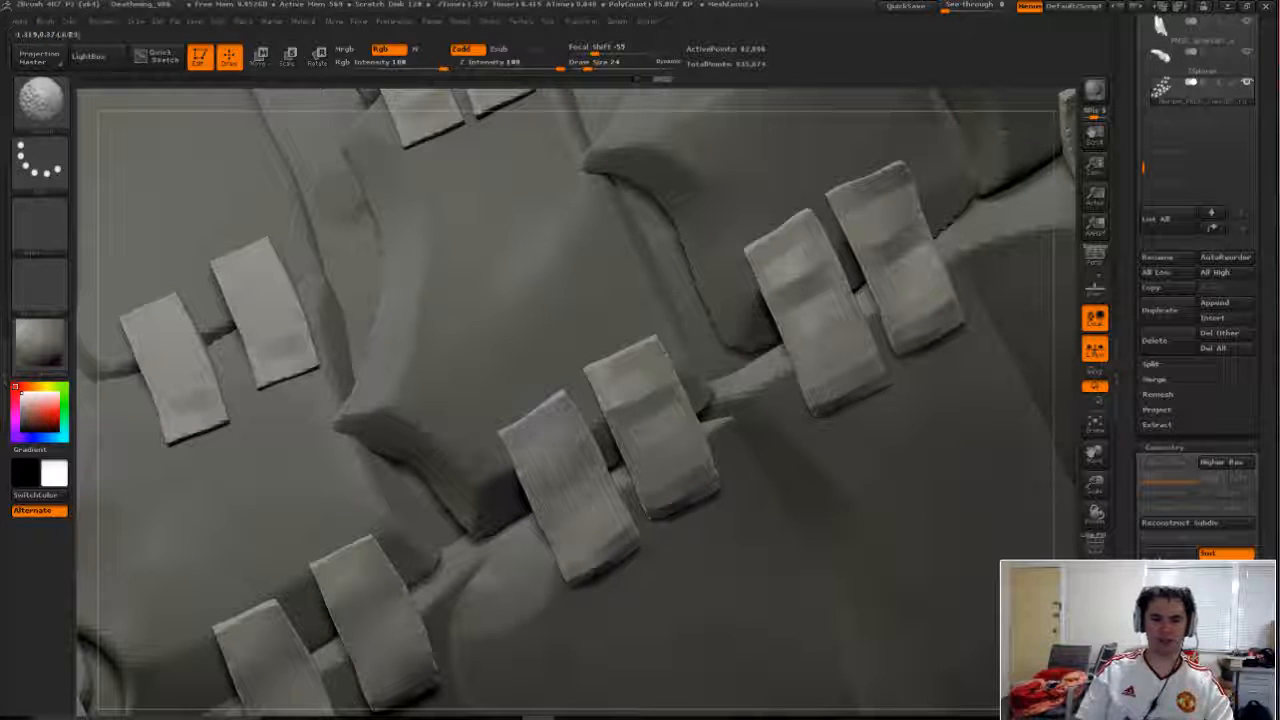
{"action": "key", "text": "s"}
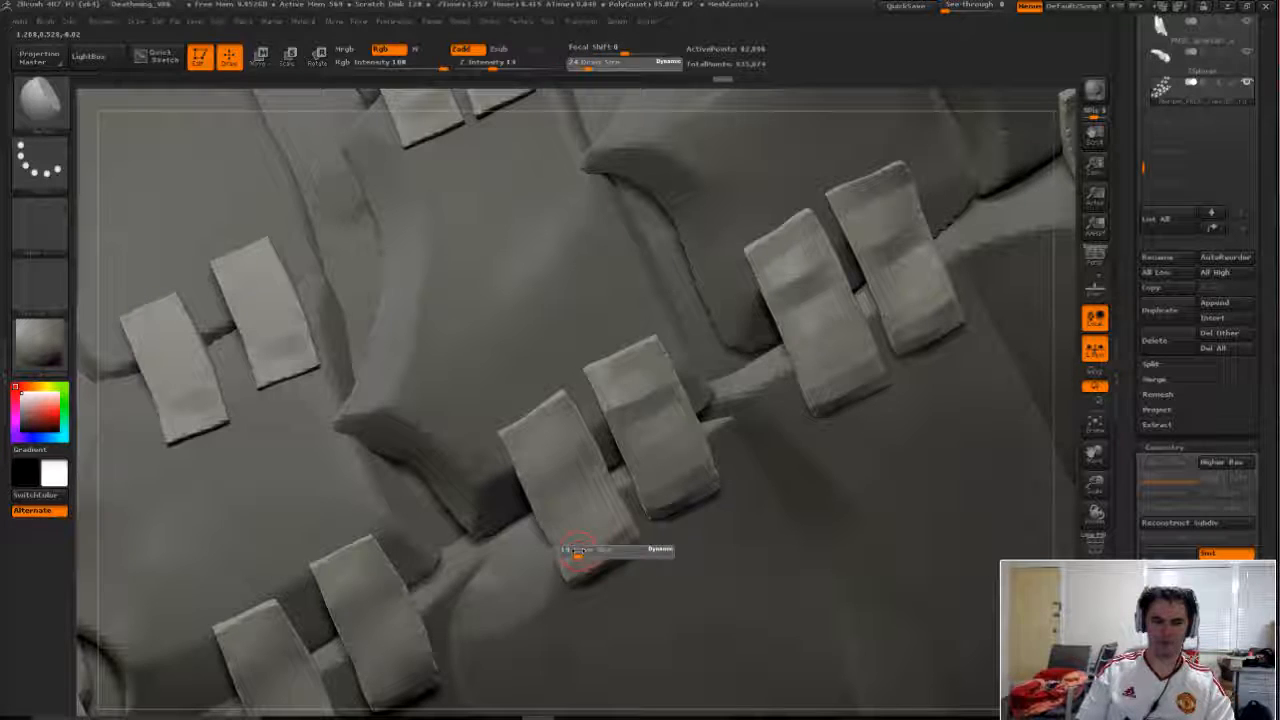
{"action": "left_click_drag", "start_coordinate": [590, 548], "coordinate": [578, 553]}
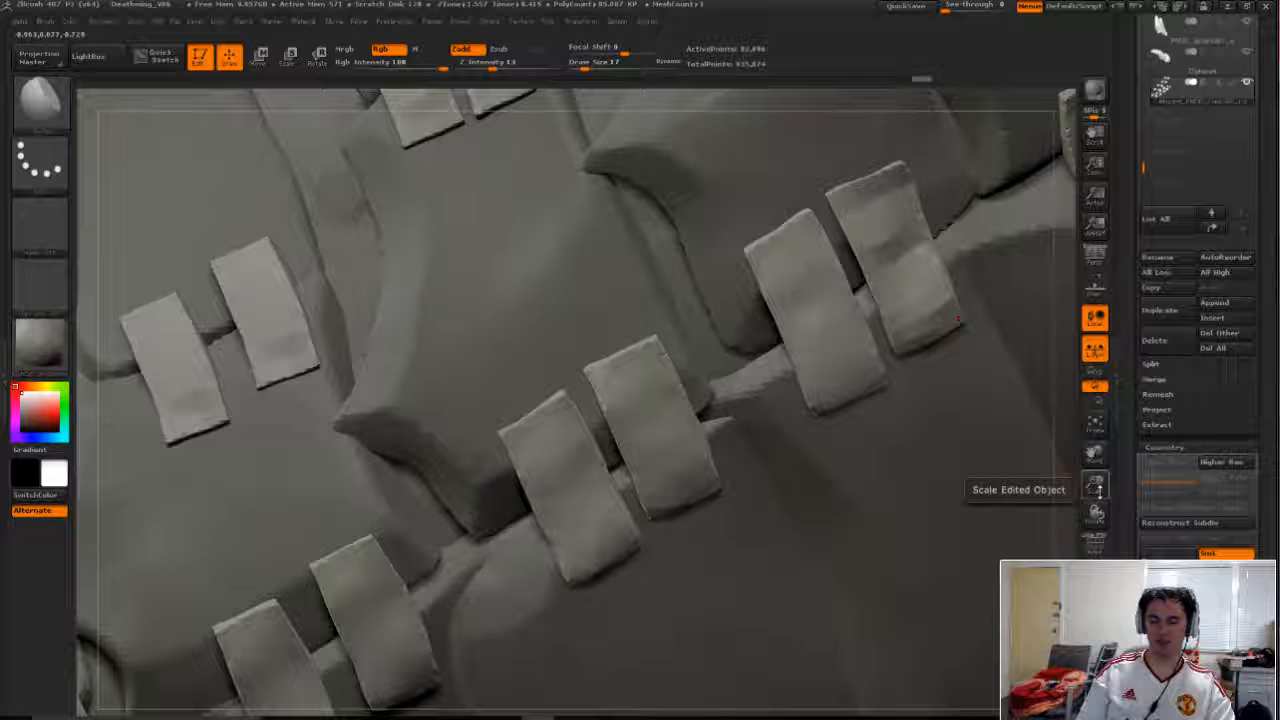
{"action": "left_click_drag", "start_coordinate": [1095, 452], "coordinate": [814, 386]}
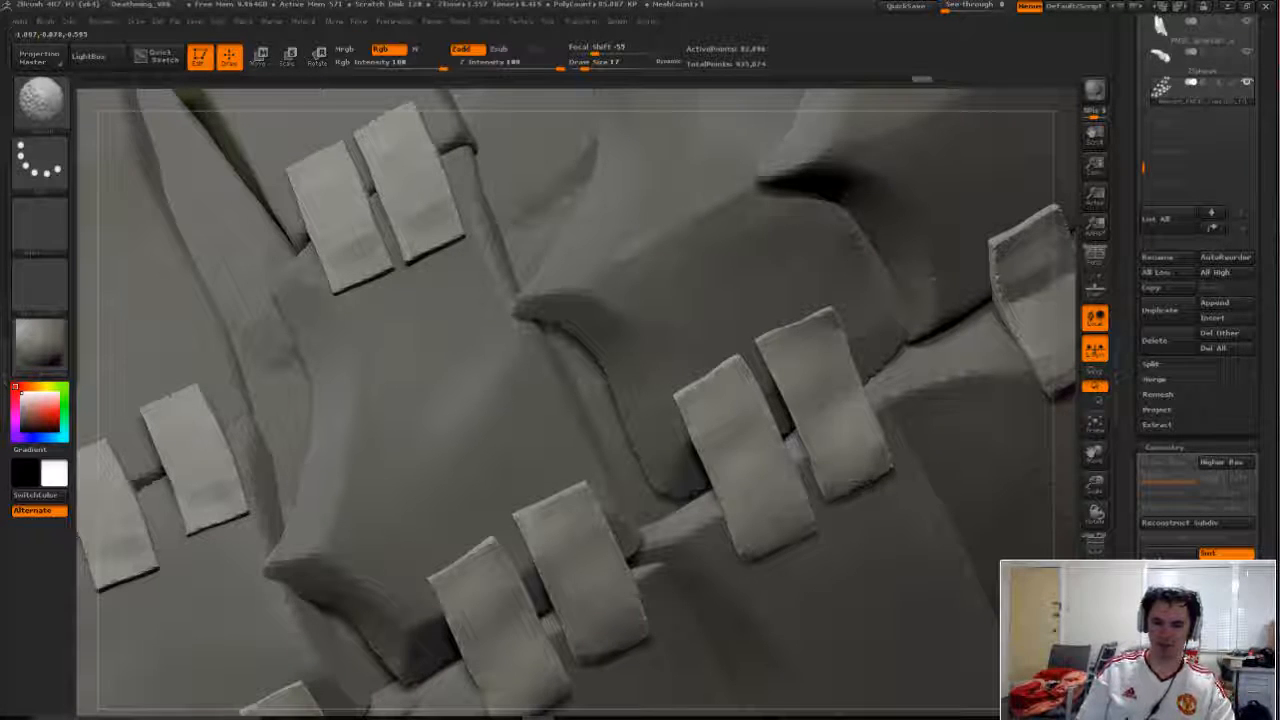
{"action": "left_click_drag", "start_coordinate": [851, 457], "coordinate": [855, 458], "text": "shift"}
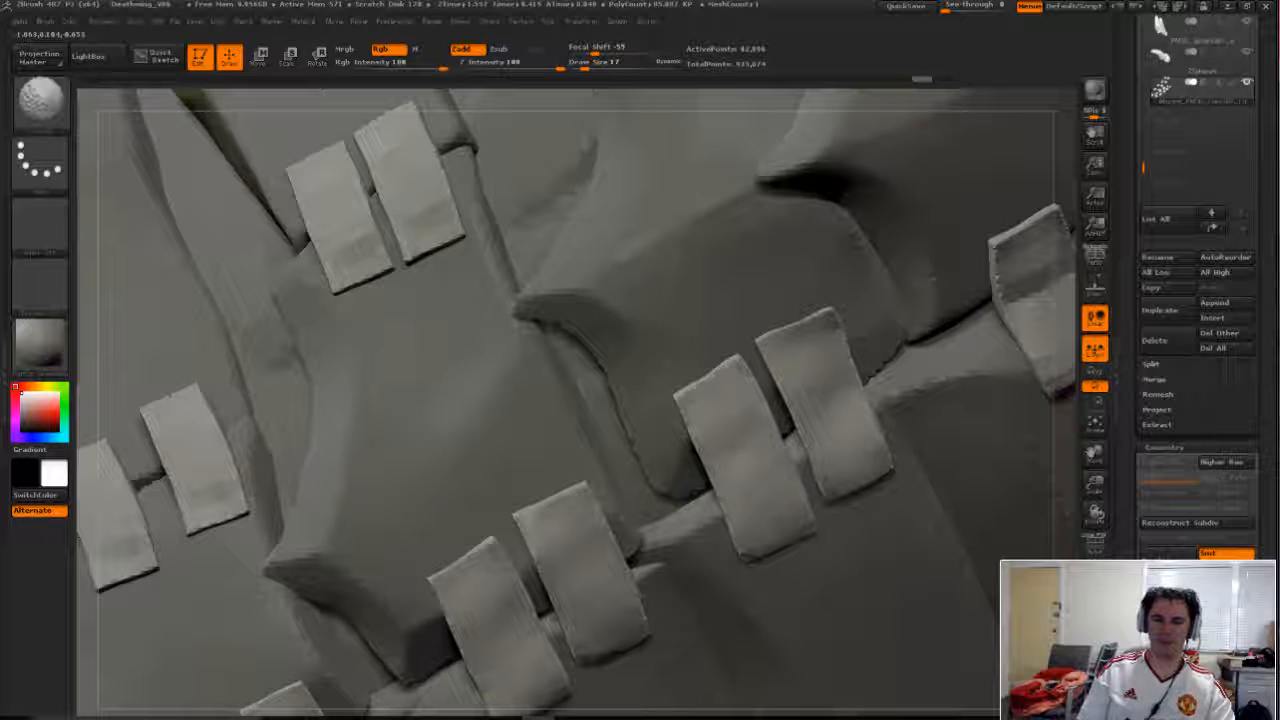
- Select a smoothing brush via B-M-V and Shift-smooth the strap plate edges along the jaw
{"action": "key", "text": "b"}
{"action": "key", "text": "m"}
{"action": "key", "text": "v"}
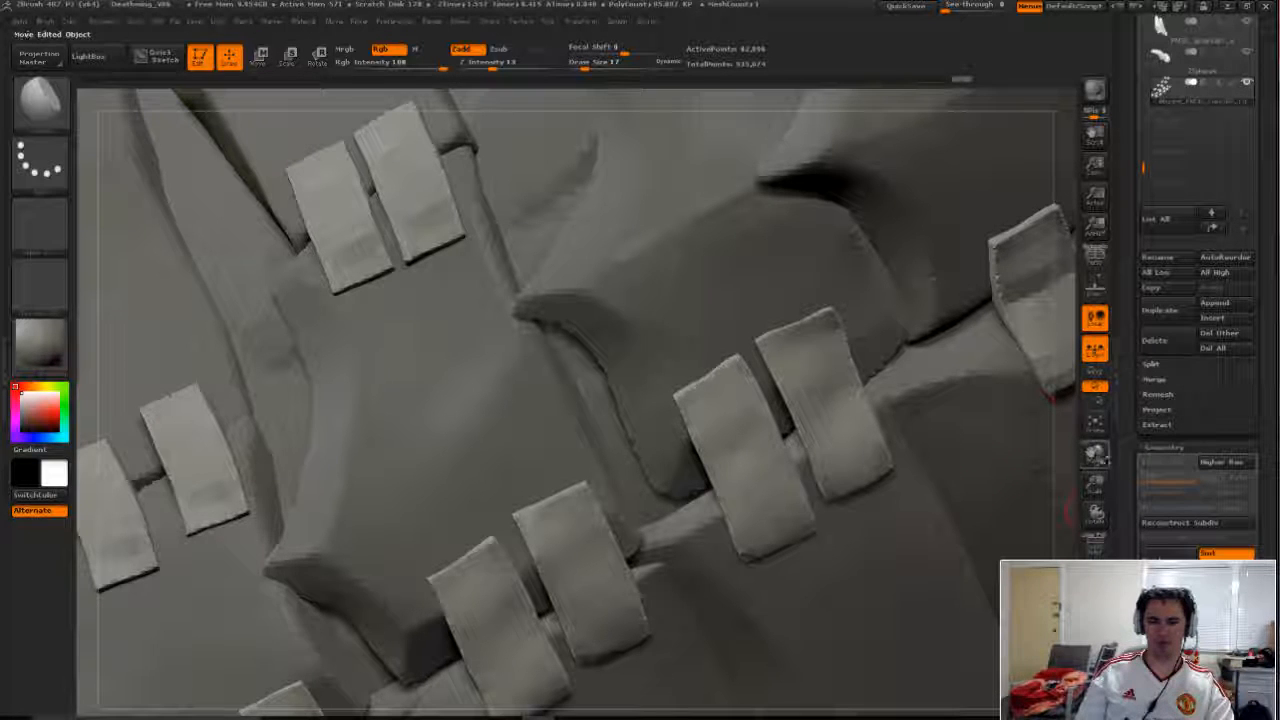
{"action": "mouse_move", "coordinate": [1095, 452]}
{"action": "left_mouse_down"}
{"action": "mouse_move", "coordinate": [990, 530]}
{"action": "mouse_move", "coordinate": [752, 482]}
{"action": "left_mouse_up"}
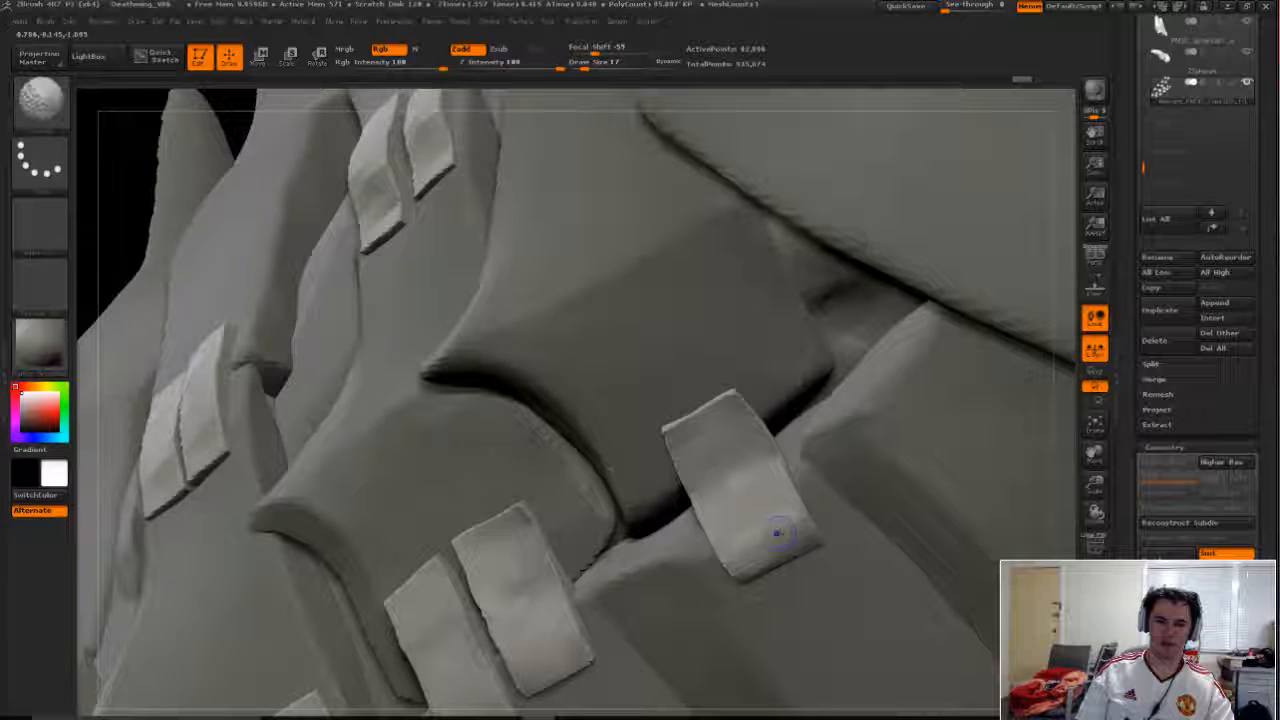
{"action": "key", "text": "shift"}
{"action": "mouse_move", "coordinate": [820, 540]}
{"action": "left_mouse_down"}
{"action": "mouse_move", "coordinate": [942, 631]}
{"action": "mouse_move", "coordinate": [862, 607]}
{"action": "left_mouse_up"}
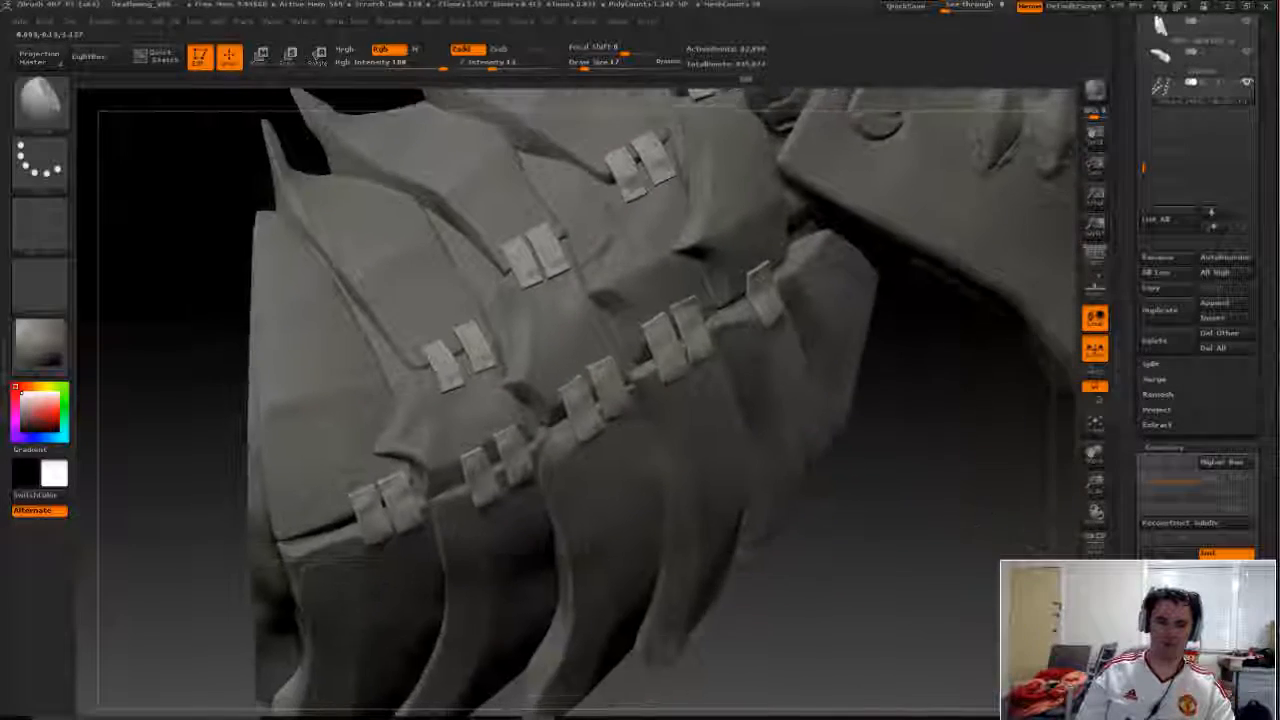
{"action": "key", "text": "shift"}
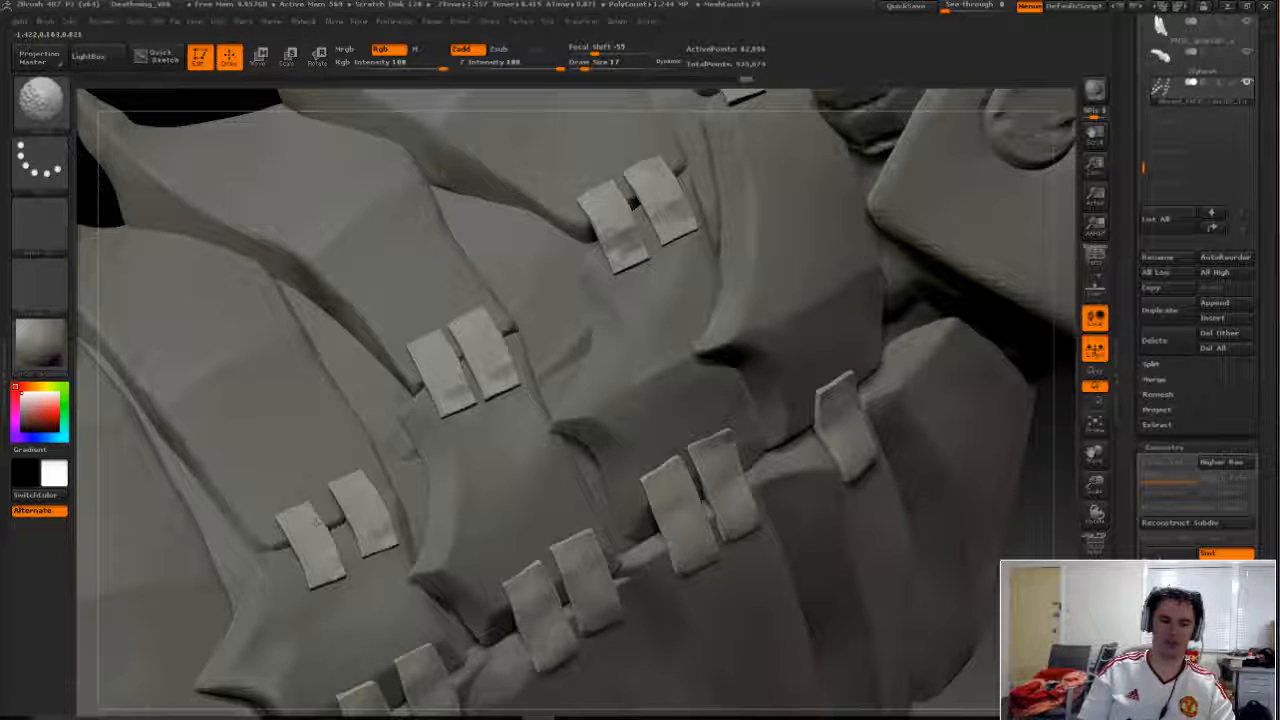
- Activate another strap piece, smooth it, and frame the whole dragon head in view
{"action": "left_click", "coordinate": [350, 538], "text": "alt"}
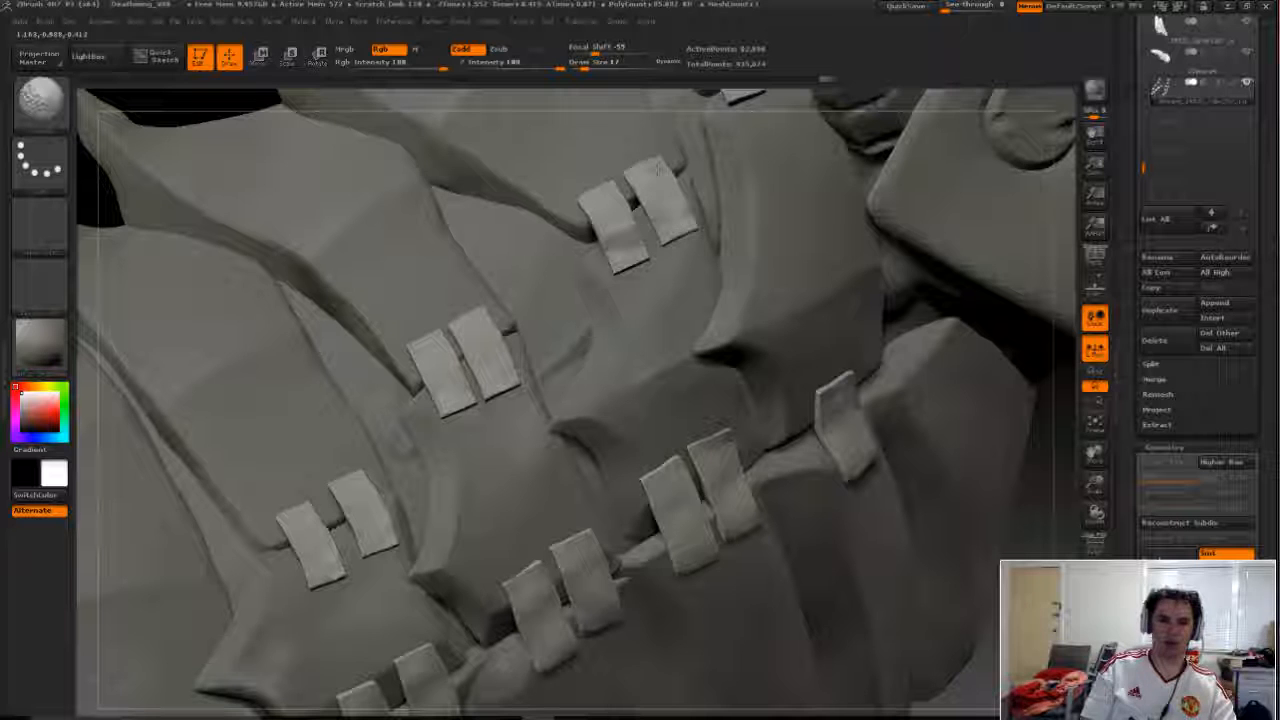
{"action": "key", "text": "shift"}
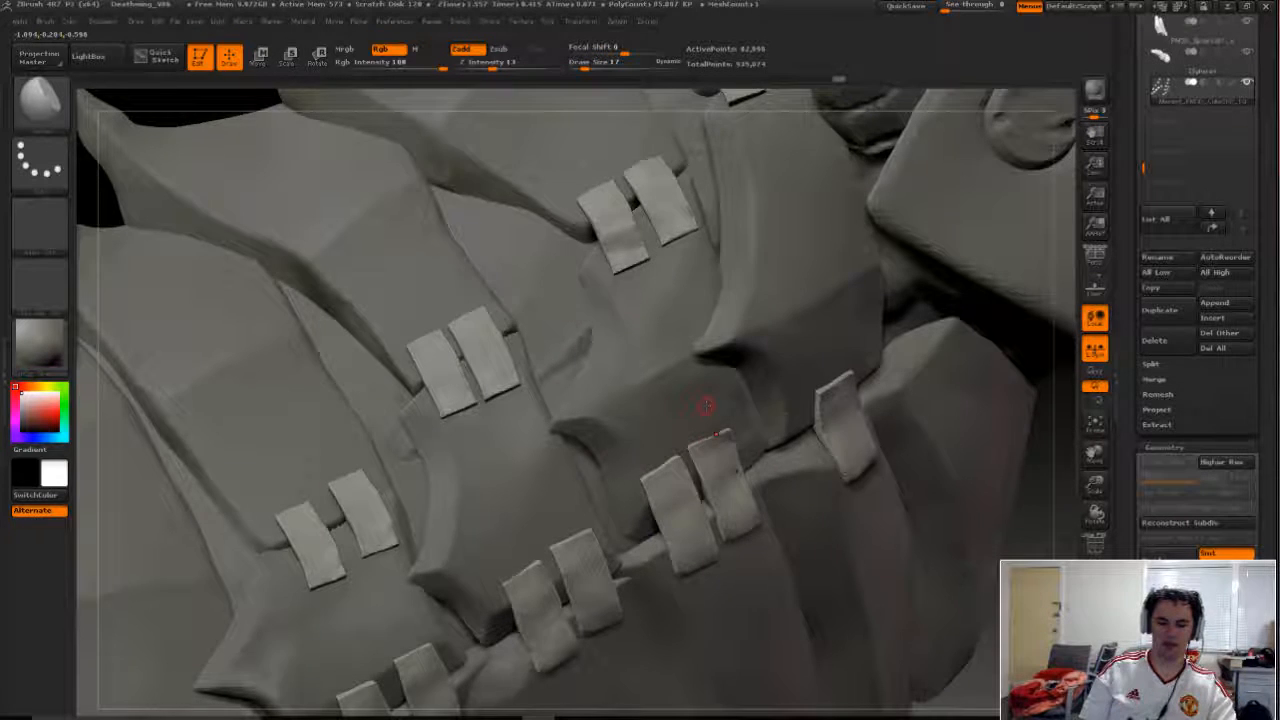
{"action": "key", "text": "f"}
{"action": "mouse_move", "coordinate": [886, 552]}
{"action": "left_mouse_down"}
{"action": "mouse_move", "coordinate": [820, 560]}
{"action": "mouse_move", "coordinate": [860, 509]}
{"action": "mouse_move", "coordinate": [917, 480]}
{"action": "mouse_move", "coordinate": [880, 483]}
{"action": "mouse_move", "coordinate": [921, 493]}
{"action": "mouse_move", "coordinate": [857, 494]}
{"action": "mouse_move", "coordinate": [883, 483]}
{"action": "mouse_move", "coordinate": [447, 566]}
{"action": "mouse_move", "coordinate": [369, 540]}
{"action": "left_mouse_up"}
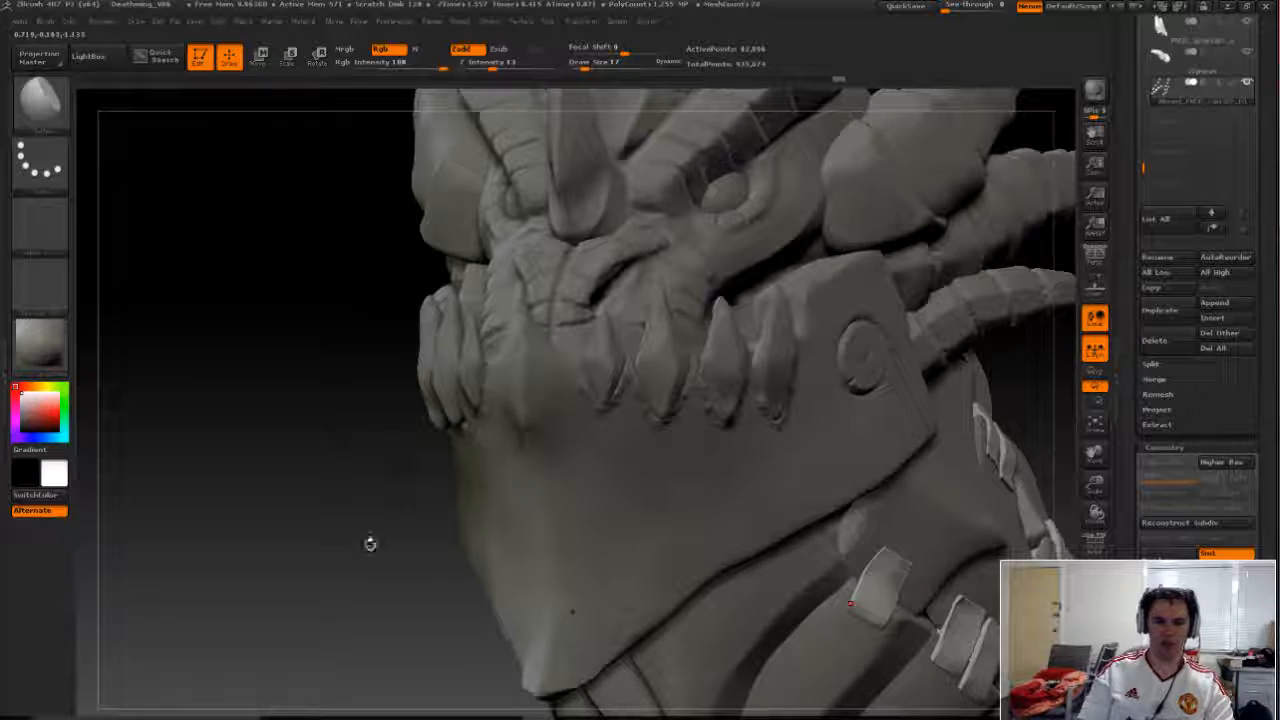
- Activate the jaw-and-teeth piece, close in on the teeth, and choose the B-M-V brush with adjusted size
{"action": "left_click", "coordinate": [462, 541], "text": "alt"}
{"action": "left_click_drag", "start_coordinate": [605, 538], "coordinate": [968, 642]}
{"action": "mouse_move", "coordinate": [693, 610]}
{"action": "left_mouse_down"}
{"action": "mouse_move", "coordinate": [850, 556]}
{"action": "mouse_move", "coordinate": [960, 540]}
{"action": "left_mouse_up"}
{"action": "mouse_move", "coordinate": [740, 571]}
{"action": "left_mouse_down"}
{"action": "mouse_move", "coordinate": [955, 503]}
{"action": "mouse_move", "coordinate": [900, 480]}
{"action": "left_mouse_up"}
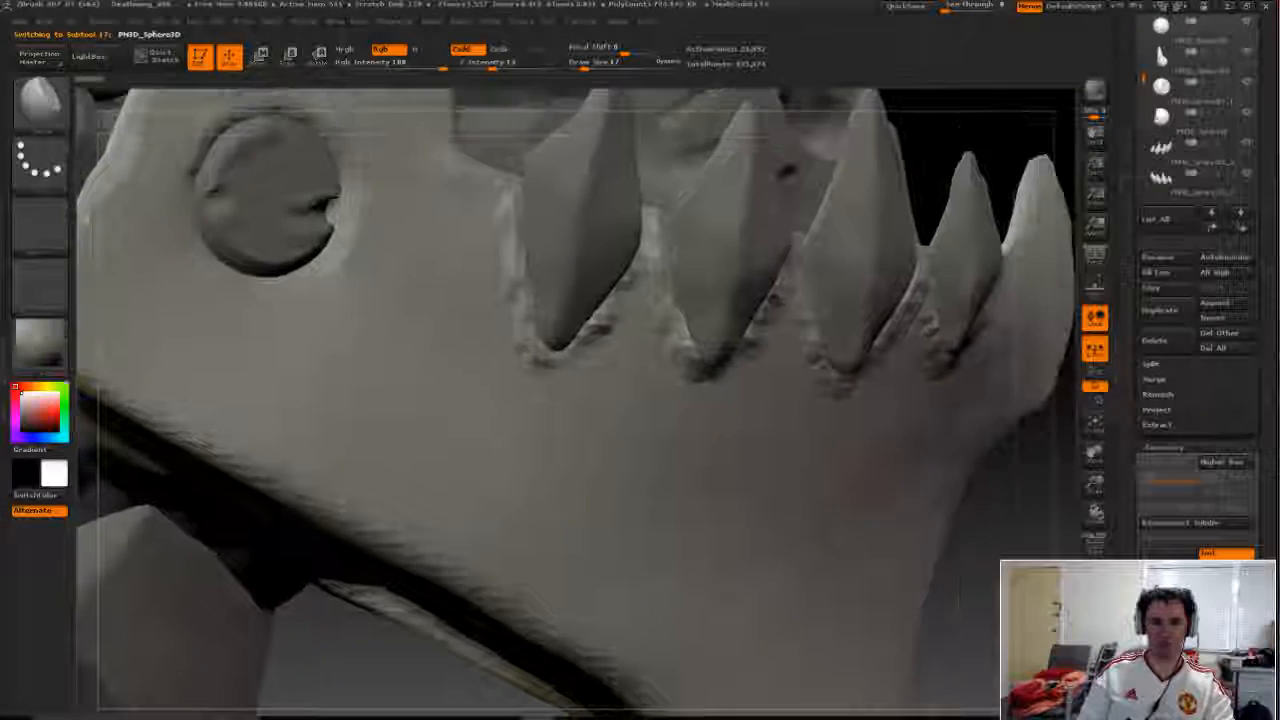
{"action": "left_click_drag", "start_coordinate": [1006, 543], "coordinate": [914, 571]}
{"action": "key", "text": "b"}
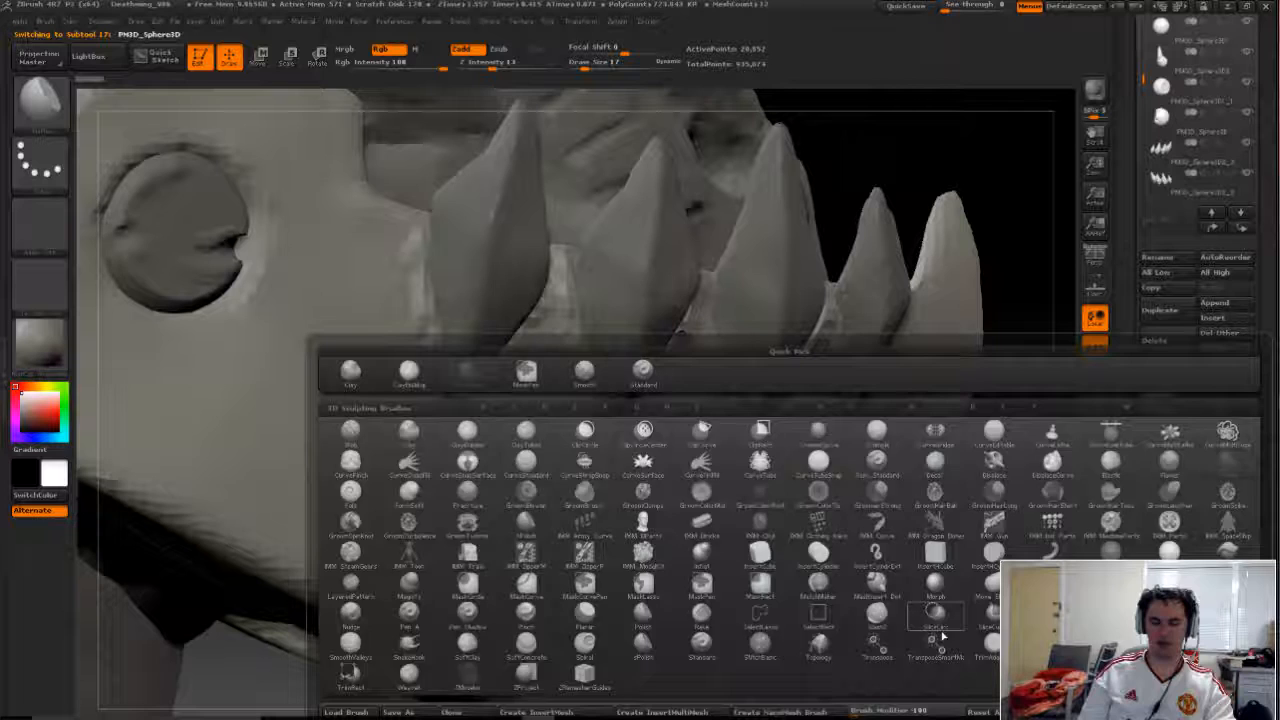
{"action": "key", "text": "m"}
{"action": "key", "text": "v"}
{"action": "left_click_drag", "start_coordinate": [920, 623], "coordinate": [838, 352]}
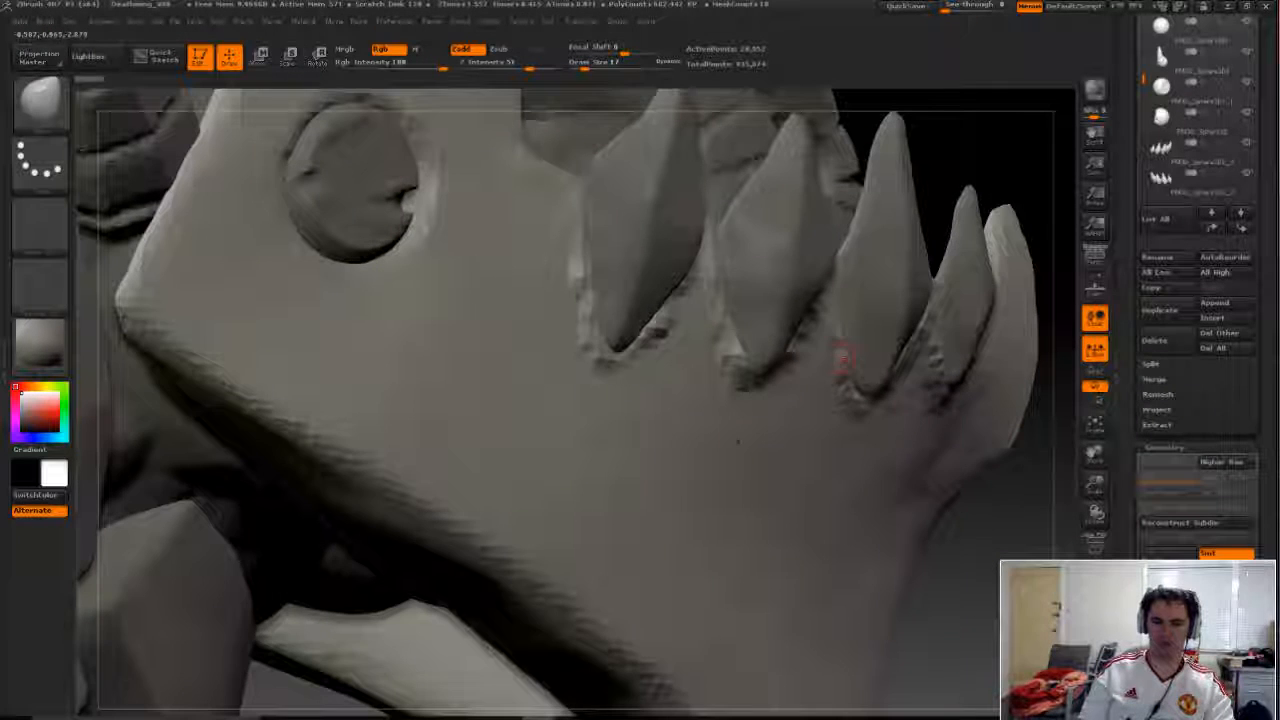
{"action": "key", "text": "s"}
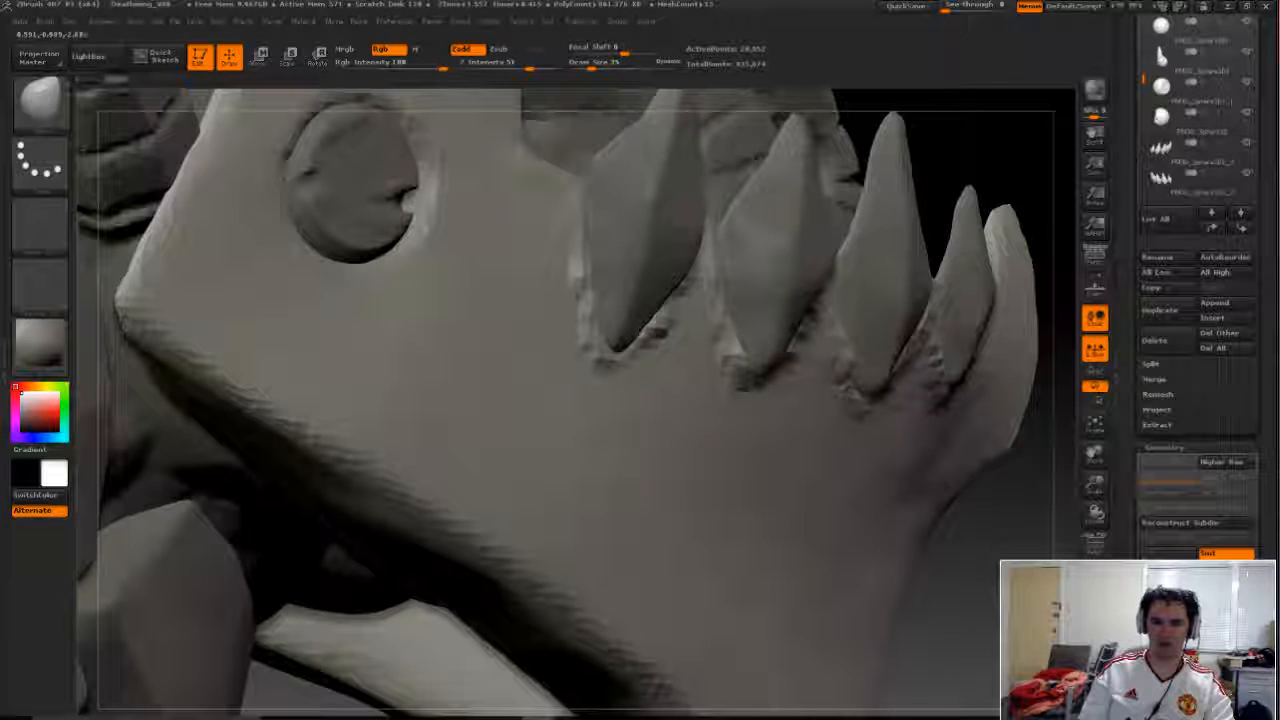
- Smooth the gums between the teeth and blend the gum into the right tooth's base
{"action": "left_click_drag", "start_coordinate": [838, 338], "coordinate": [858, 345]}
{"action": "mouse_move", "coordinate": [880, 300]}
{"action": "left_mouse_down"}
{"action": "mouse_move", "coordinate": [860, 400]}
{"action": "mouse_move", "coordinate": [857, 372]}
{"action": "left_mouse_up"}
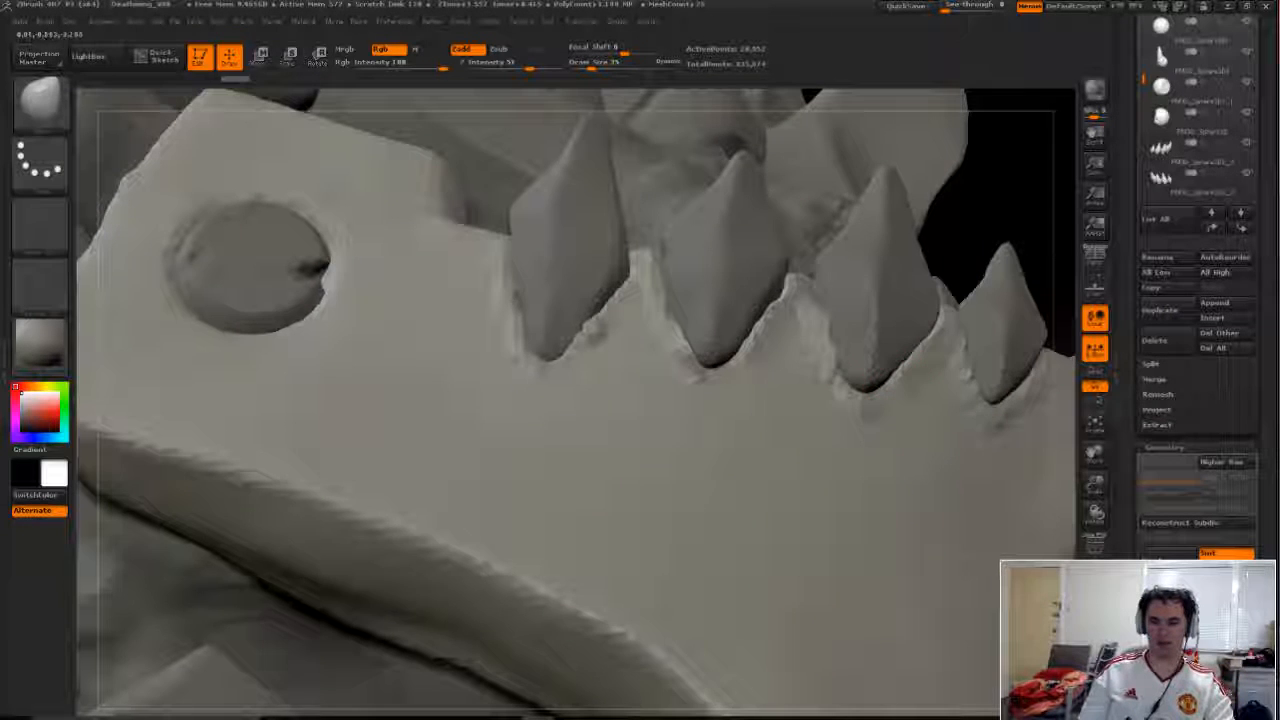
{"action": "mouse_move", "coordinate": [870, 400]}
{"action": "left_mouse_down"}
{"action": "mouse_move", "coordinate": [860, 370]}
{"action": "mouse_move", "coordinate": [937, 280]}
{"action": "left_mouse_up"}
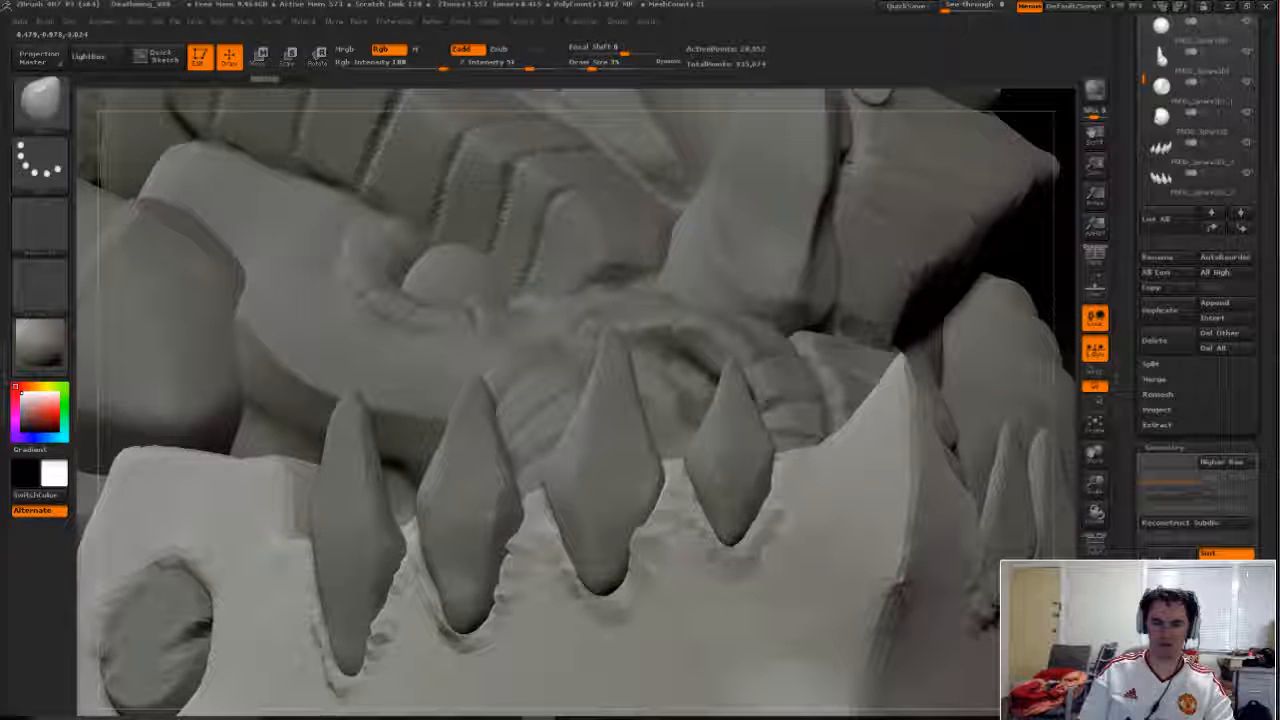
{"action": "mouse_move", "coordinate": [655, 515]}
{"action": "left_mouse_down"}
{"action": "mouse_move", "coordinate": [660, 475]}
{"action": "mouse_move", "coordinate": [629, 537]}
{"action": "mouse_move", "coordinate": [640, 590]}
{"action": "mouse_move", "coordinate": [625, 570]}
{"action": "left_mouse_up"}
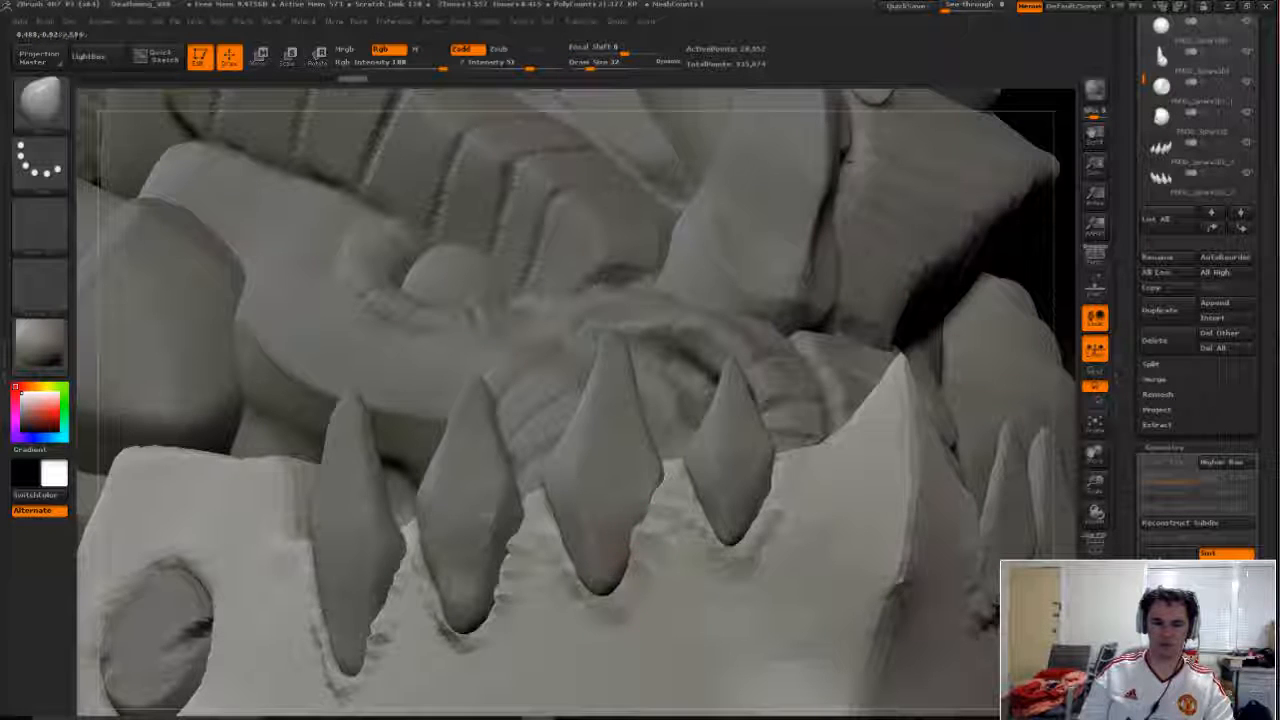
{"action": "mouse_move", "coordinate": [605, 585]}
{"action": "right_mouse_down"}
{"action": "mouse_move", "coordinate": [610, 570]}
{"action": "mouse_move", "coordinate": [790, 495]}
{"action": "right_mouse_up"}
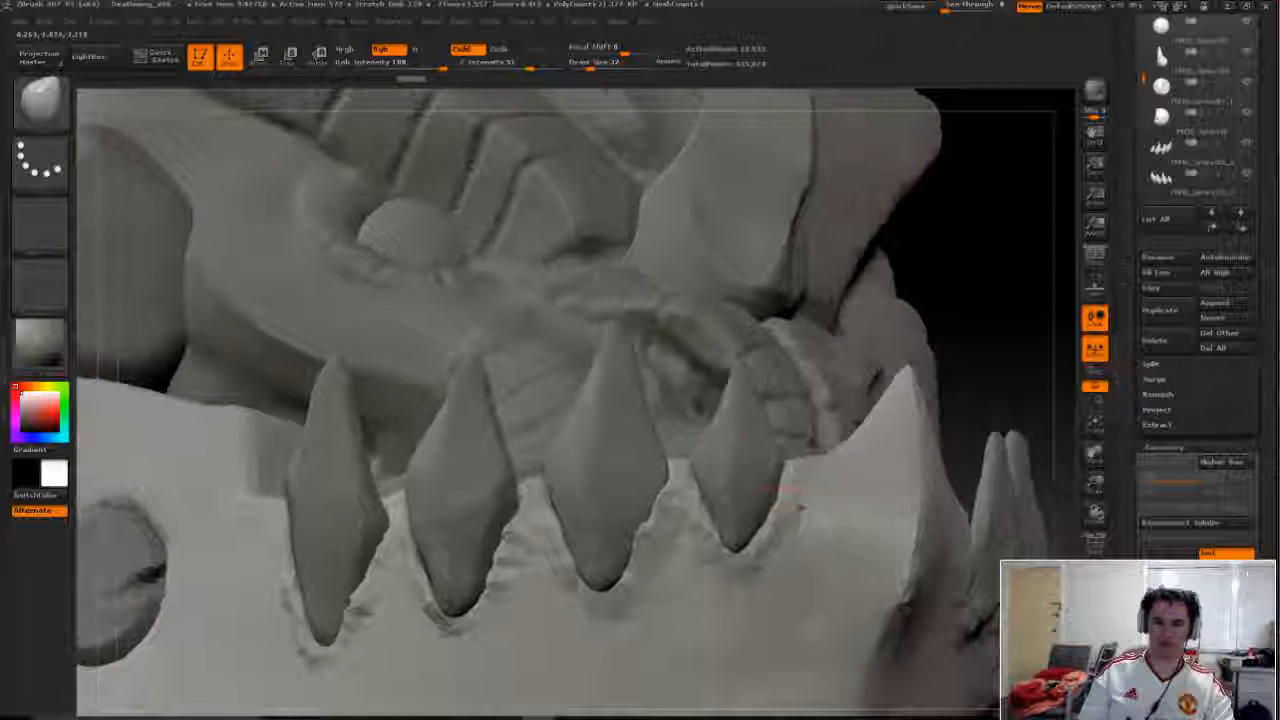
{"action": "left_click_drag", "start_coordinate": [790, 495], "coordinate": [765, 515]}
{"action": "left_click_drag", "start_coordinate": [774, 472], "coordinate": [794, 478]}
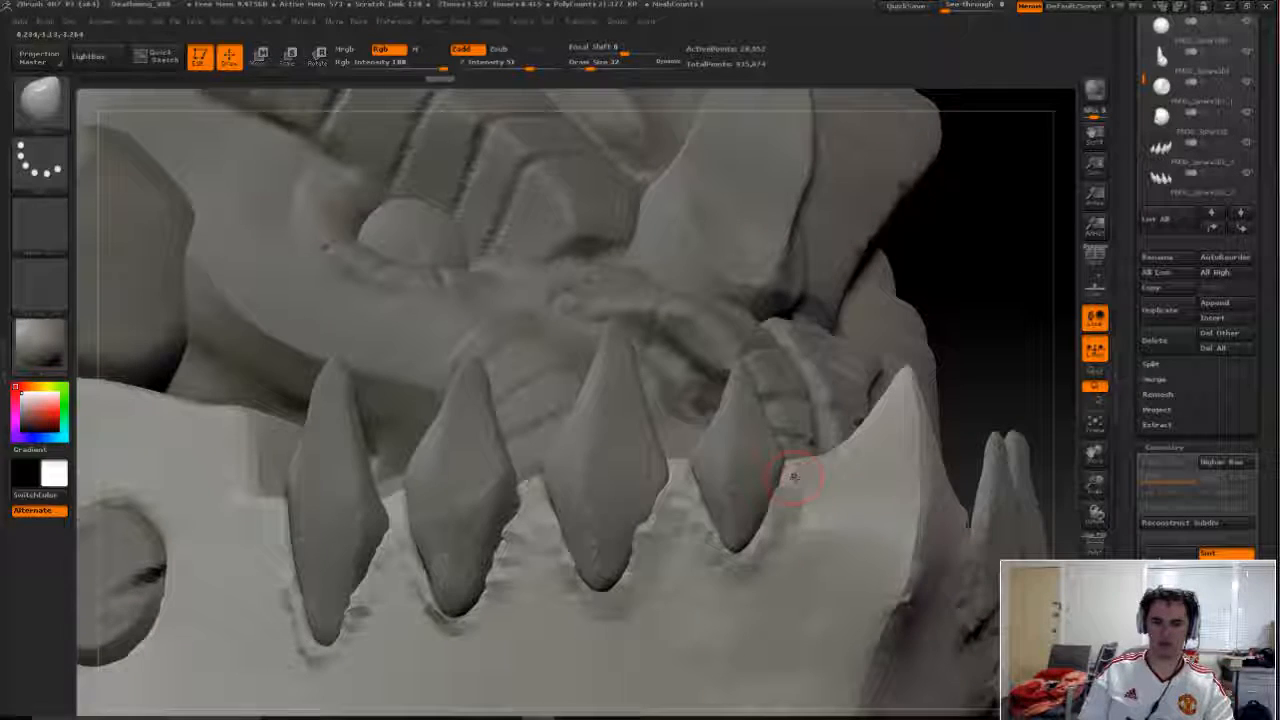
- Orbit along the tooth row and smooth around a tooth base, ending on a front view of the jaw
{"action": "left_click_drag", "start_coordinate": [1020, 366], "coordinate": [775, 515]}
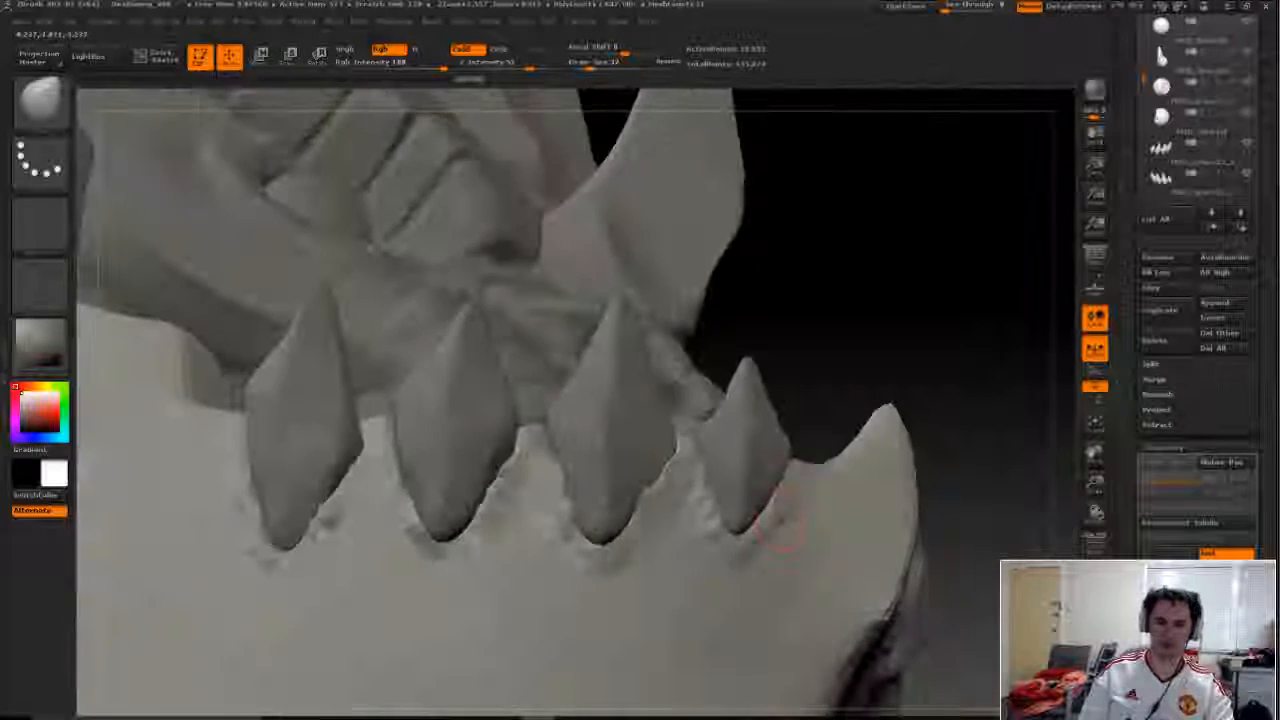
{"action": "mouse_move", "coordinate": [1004, 336]}
{"action": "left_mouse_down"}
{"action": "mouse_move", "coordinate": [720, 500]}
{"action": "mouse_move", "coordinate": [735, 530]}
{"action": "left_mouse_up"}
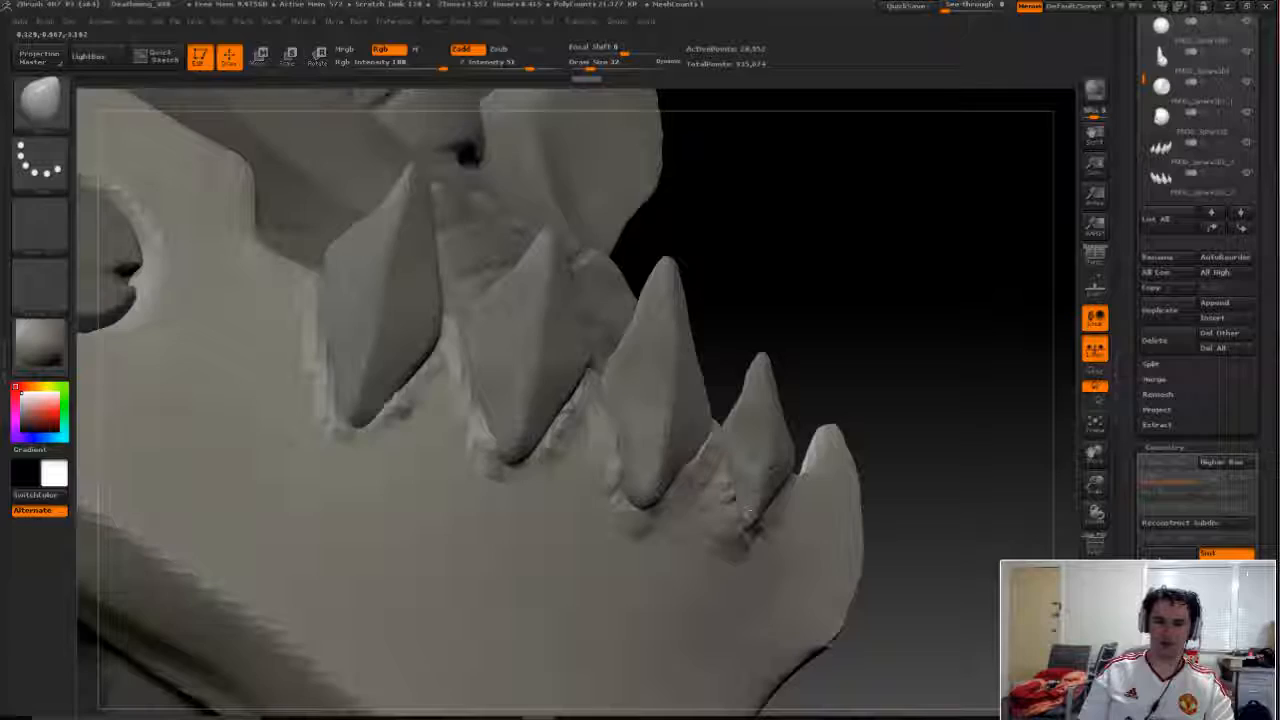
{"action": "left_click_drag", "start_coordinate": [891, 412], "coordinate": [990, 440]}
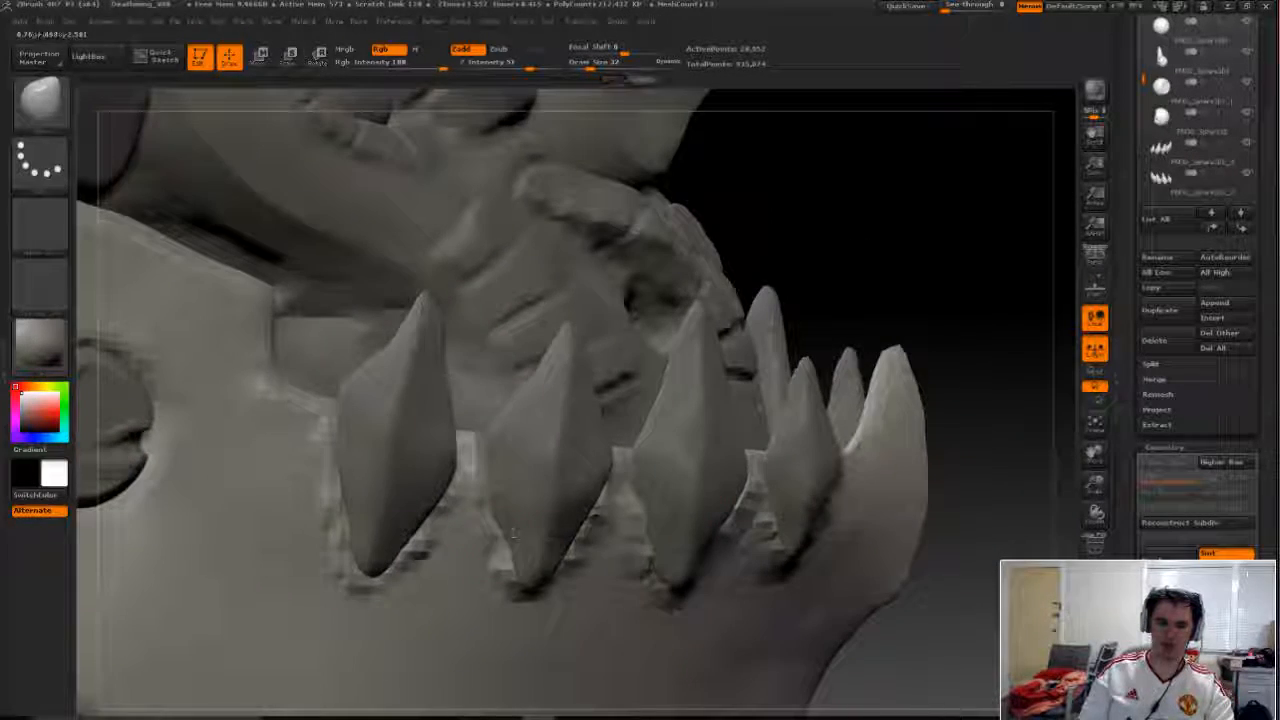
{"action": "left_click_drag", "start_coordinate": [990, 300], "coordinate": [900, 350]}
{"action": "mouse_move", "coordinate": [800, 400]}
{"action": "left_mouse_down"}
{"action": "mouse_move", "coordinate": [490, 545]}
{"action": "mouse_move", "coordinate": [700, 468]}
{"action": "mouse_move", "coordinate": [495, 495]}
{"action": "left_mouse_up"}
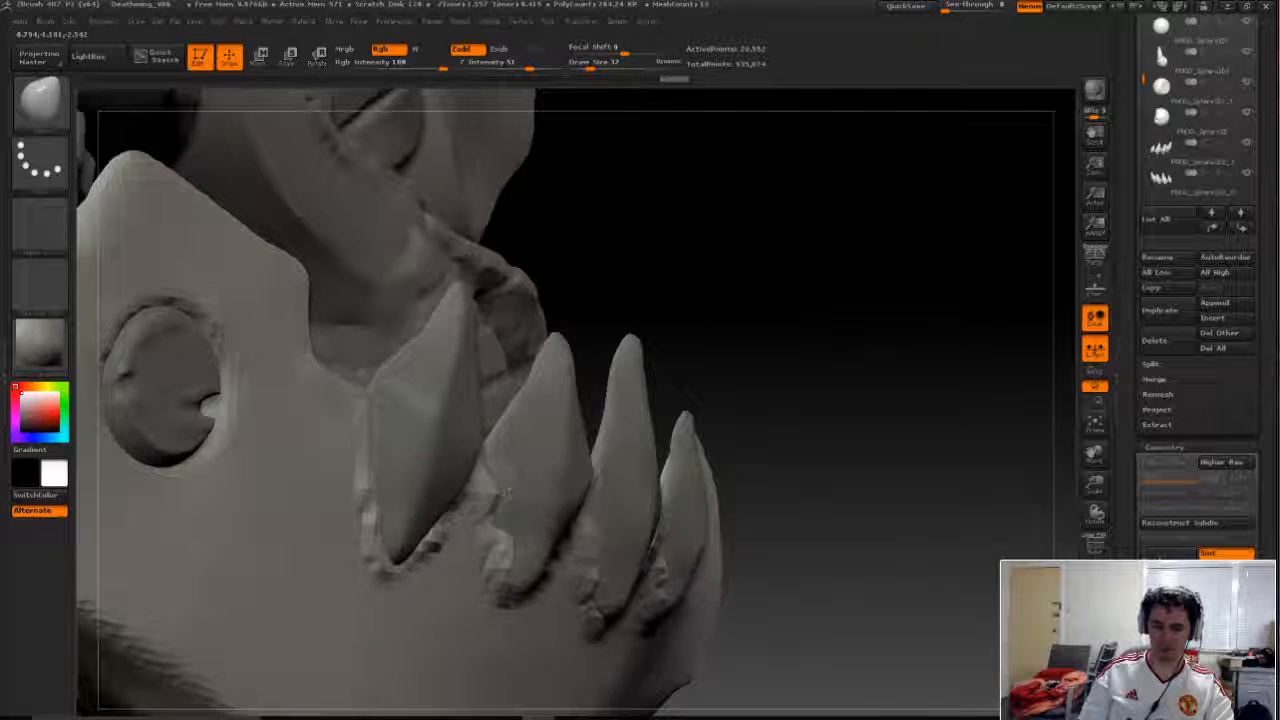
{"action": "mouse_move", "coordinate": [400, 514]}
{"action": "left_mouse_down"}
{"action": "mouse_move", "coordinate": [370, 505]}
{"action": "mouse_move", "coordinate": [380, 470]}
{"action": "mouse_move", "coordinate": [358, 435]}
{"action": "left_mouse_up"}
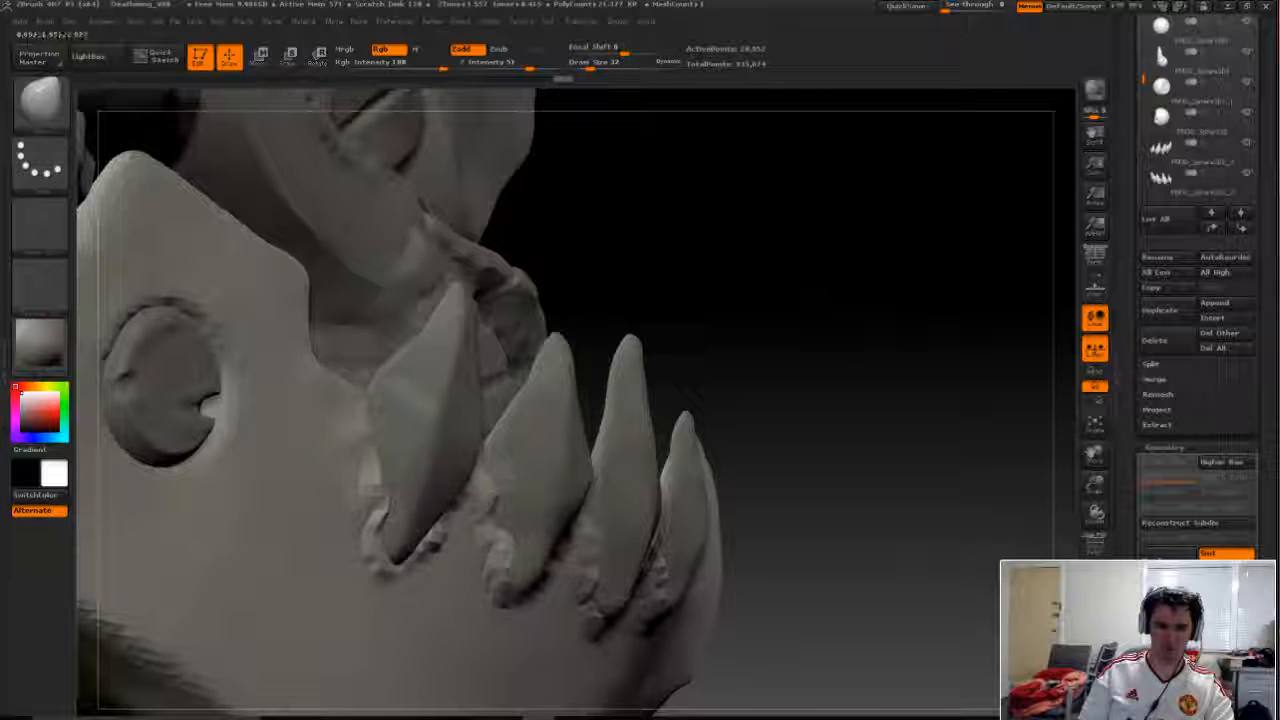
{"action": "mouse_move", "coordinate": [780, 300]}
{"action": "left_mouse_down"}
{"action": "mouse_move", "coordinate": [422, 485]}
{"action": "mouse_move", "coordinate": [634, 371]}
{"action": "left_mouse_up"}
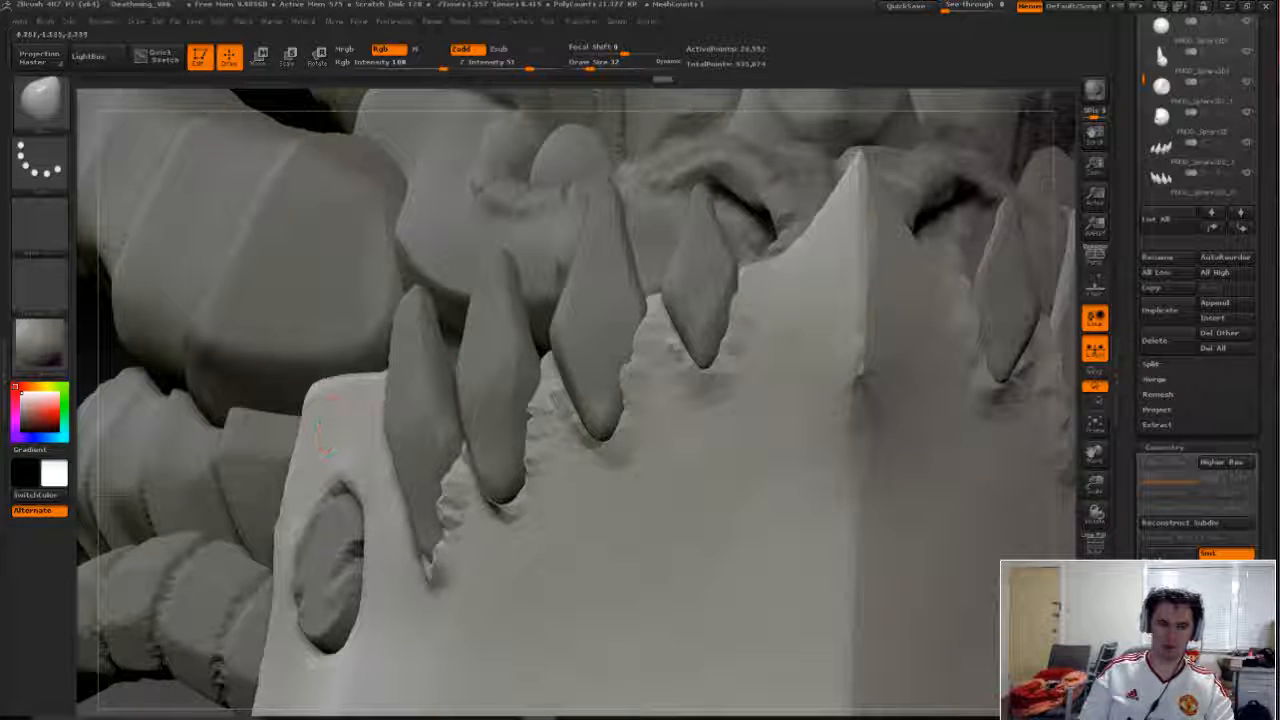
{"action": "left_click_drag", "start_coordinate": [709, 537], "coordinate": [766, 334]}
- Frame the model and orbit from the jaw plate around to the horned crest
{"action": "key", "text": "f"}
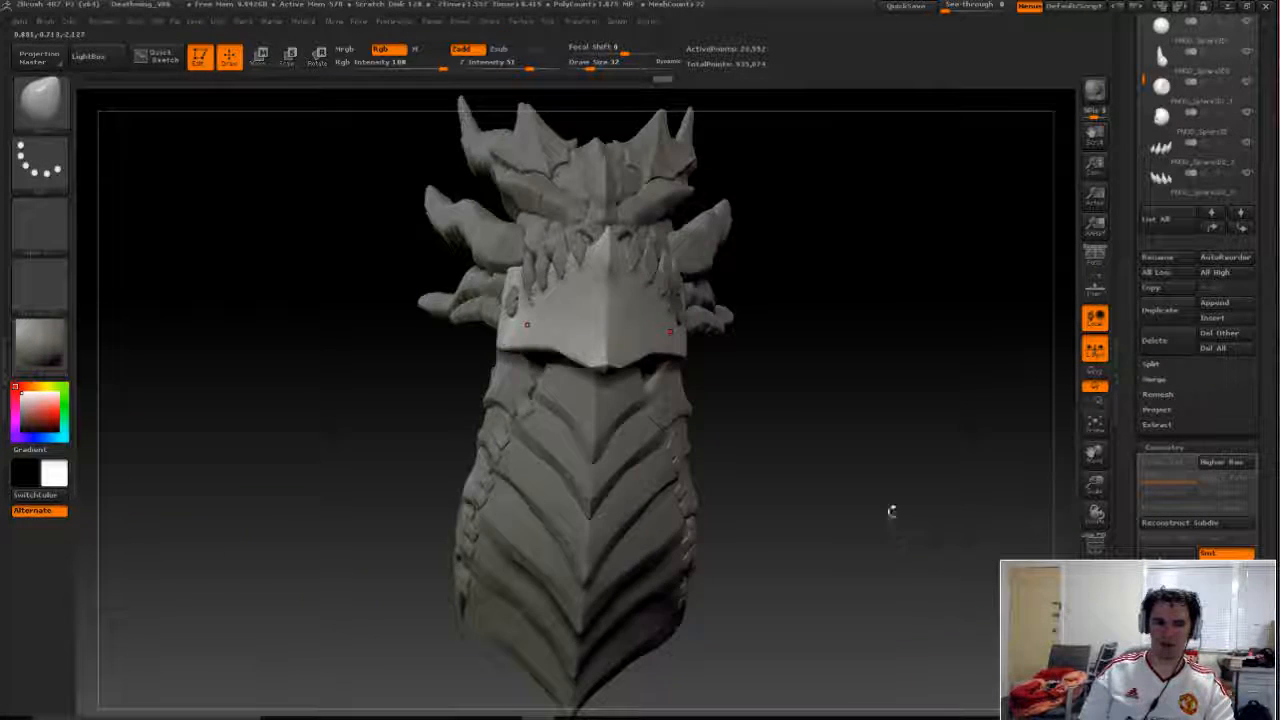
{"action": "mouse_move", "coordinate": [891, 514]}
{"action": "left_mouse_down"}
{"action": "mouse_move", "coordinate": [1000, 480]}
{"action": "mouse_move", "coordinate": [846, 500]}
{"action": "mouse_move", "coordinate": [867, 497]}
{"action": "mouse_move", "coordinate": [700, 420]}
{"action": "mouse_move", "coordinate": [521, 307]}
{"action": "left_mouse_up"}
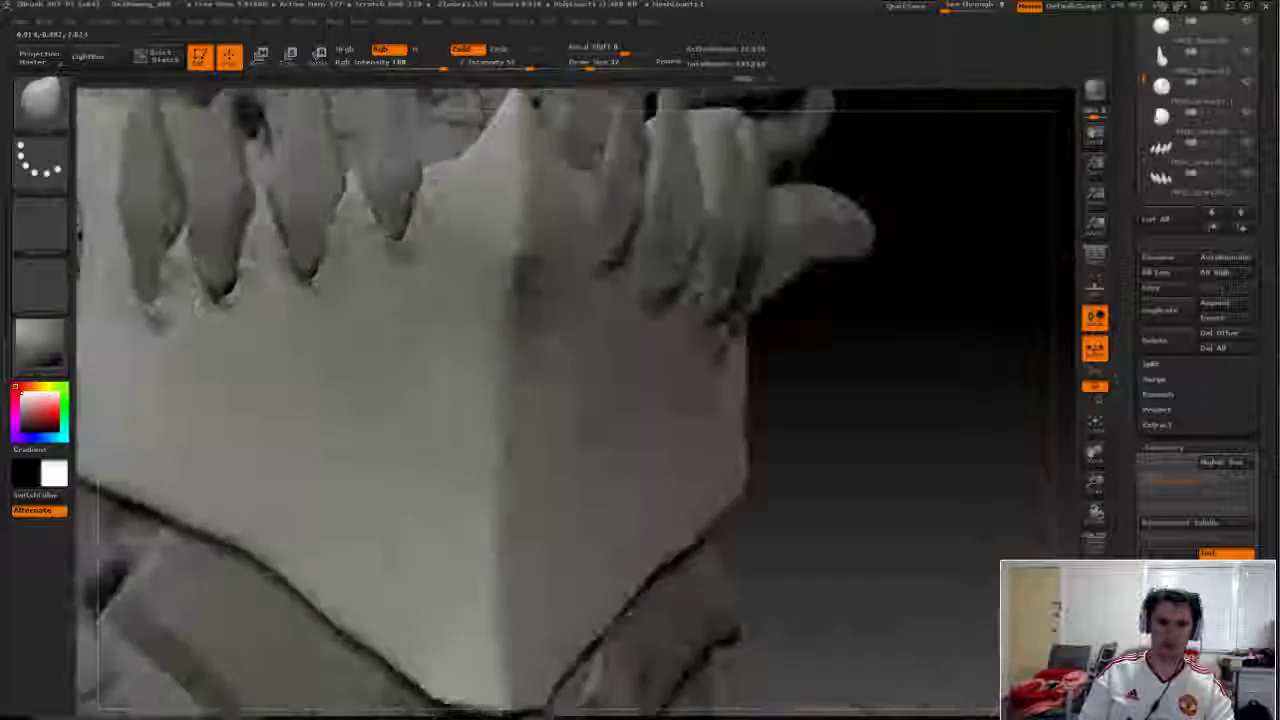
{"action": "mouse_move", "coordinate": [560, 440]}
{"action": "left_mouse_down"}
{"action": "mouse_move", "coordinate": [729, 457]}
{"action": "mouse_move", "coordinate": [757, 500]}
{"action": "mouse_move", "coordinate": [734, 386]}
{"action": "mouse_move", "coordinate": [851, 526]}
{"action": "mouse_move", "coordinate": [835, 530]}
{"action": "mouse_move", "coordinate": [843, 486]}
{"action": "mouse_move", "coordinate": [856, 514]}
{"action": "mouse_move", "coordinate": [569, 493]}
{"action": "left_mouse_up"}
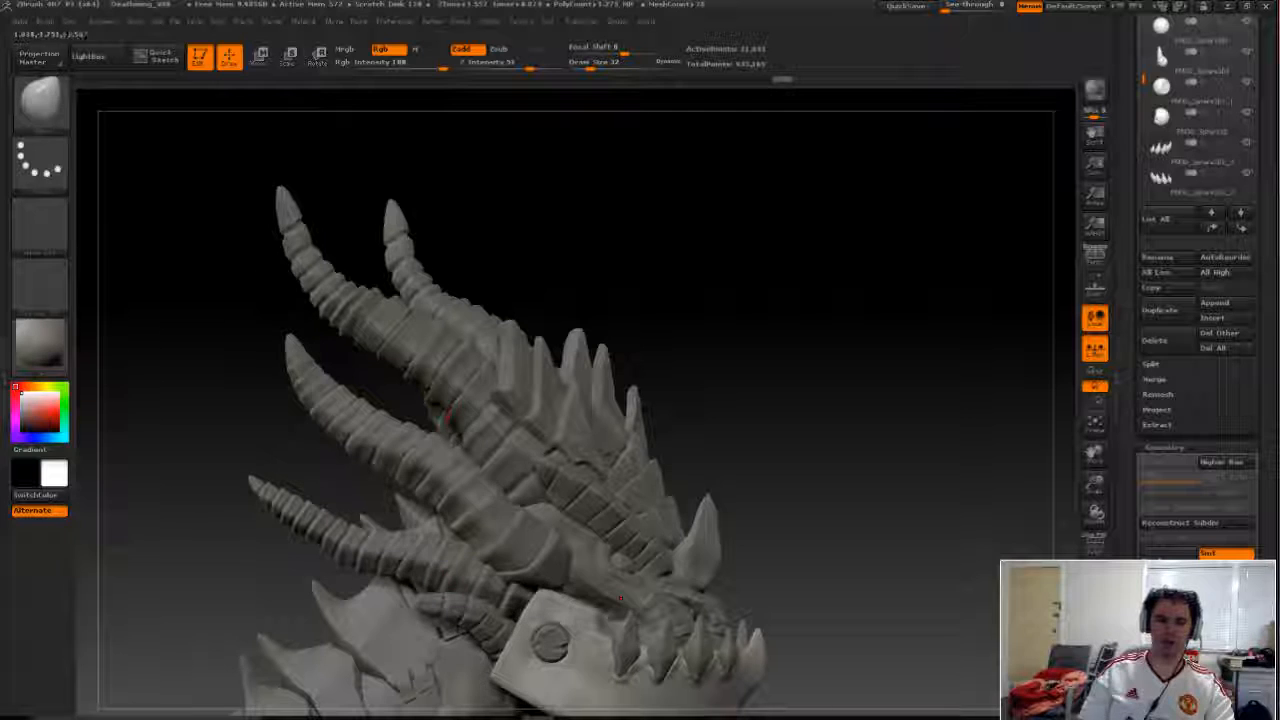
{"action": "left_click_drag", "start_coordinate": [657, 334], "coordinate": [651, 423]}
- Activate the horned crest piece and orbit to view the spikes from above and the side
{"action": "left_click", "coordinate": [651, 423], "text": "alt"}
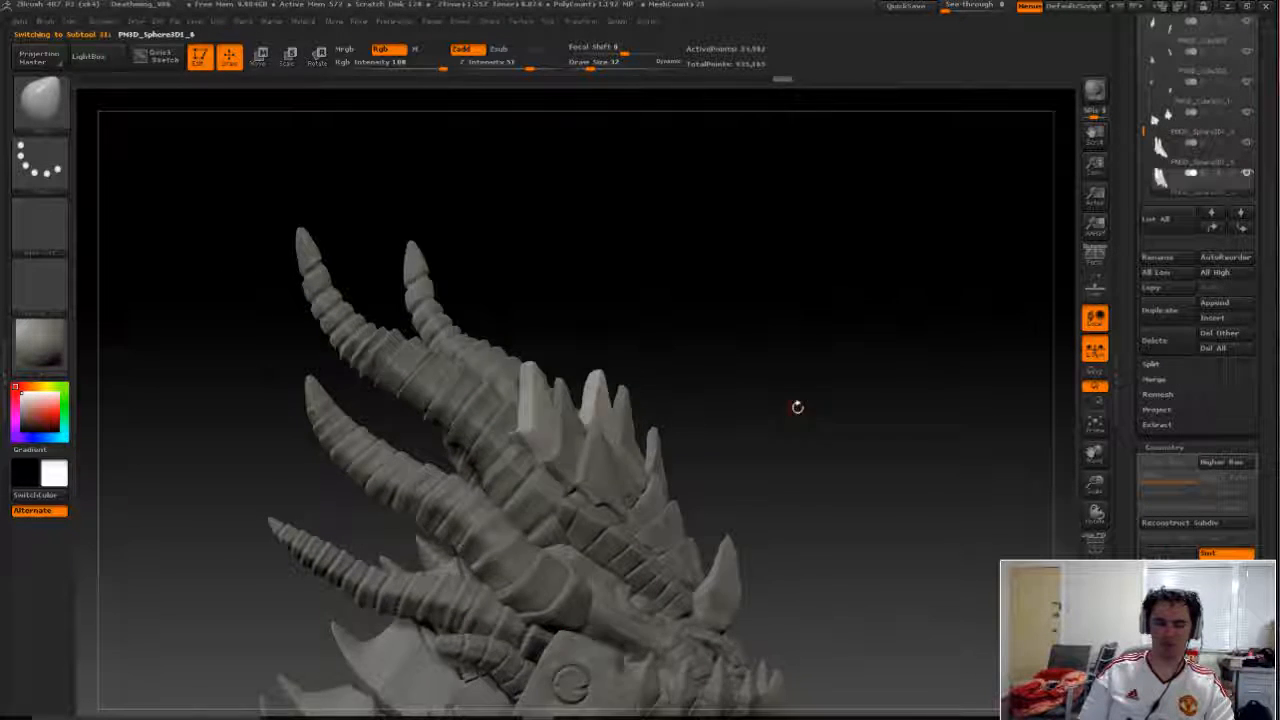
{"action": "mouse_move", "coordinate": [797, 407]}
{"action": "left_mouse_down"}
{"action": "mouse_move", "coordinate": [760, 420]}
{"action": "mouse_move", "coordinate": [838, 431]}
{"action": "left_mouse_up"}
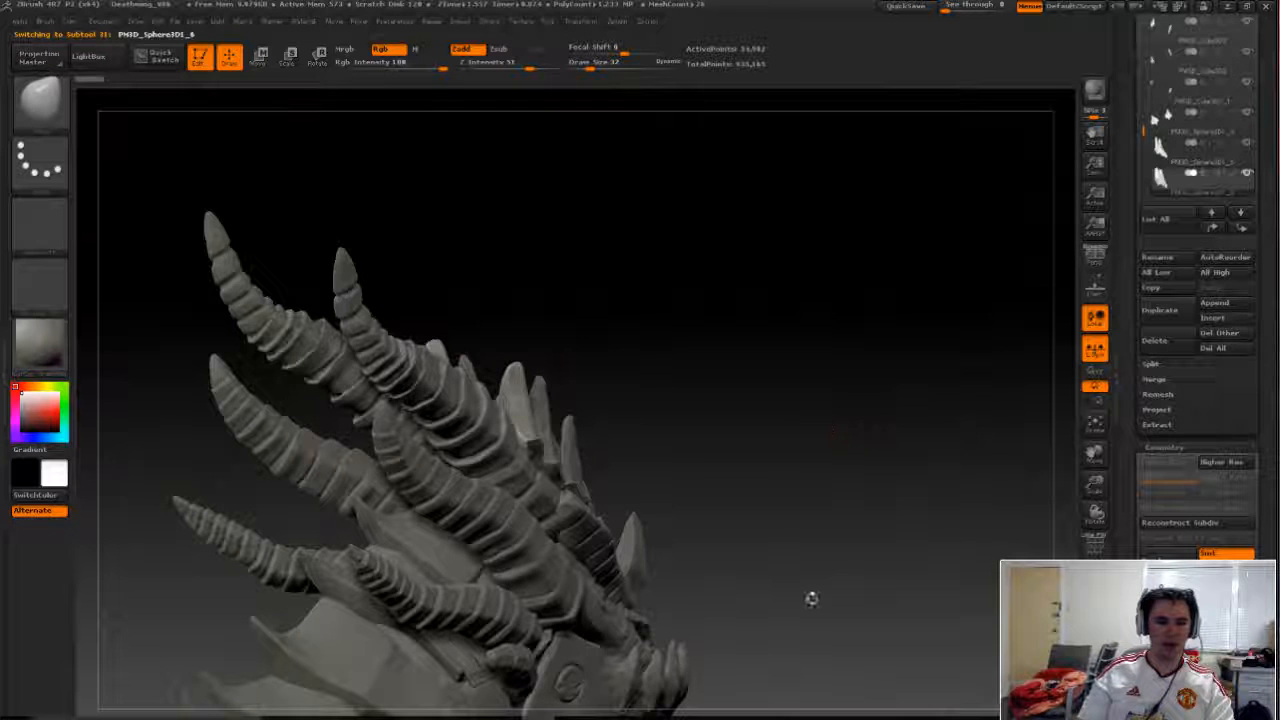
{"action": "left_click_drag", "start_coordinate": [811, 598], "coordinate": [800, 554]}
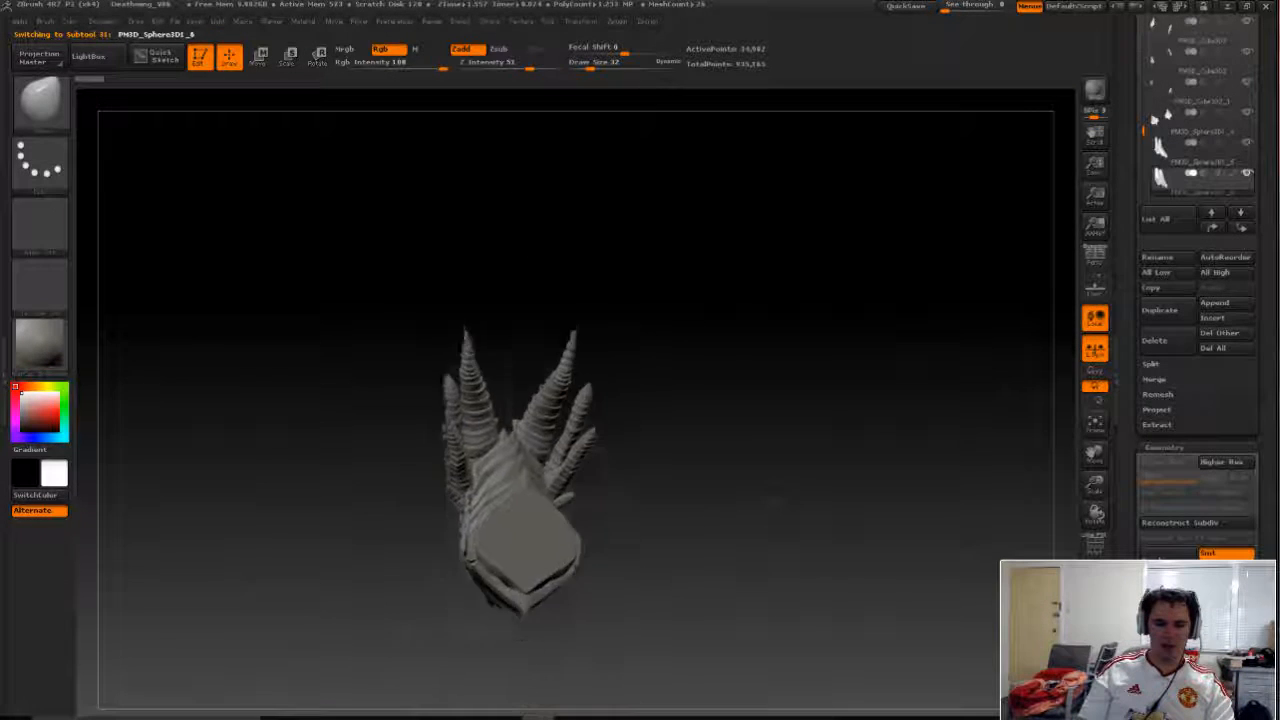
{"action": "left_click_drag", "start_coordinate": [737, 509], "coordinate": [727, 517]}
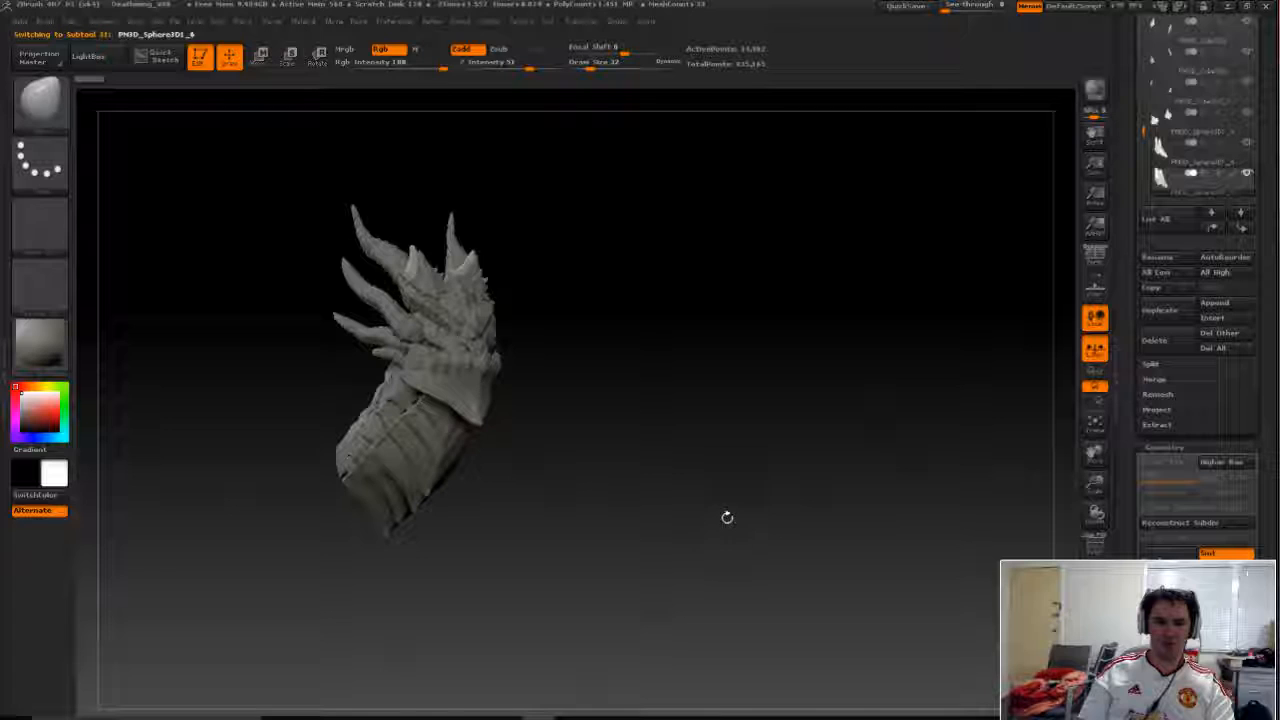
{"action": "left_click_drag", "start_coordinate": [751, 554], "coordinate": [900, 540], "text": "alt"}
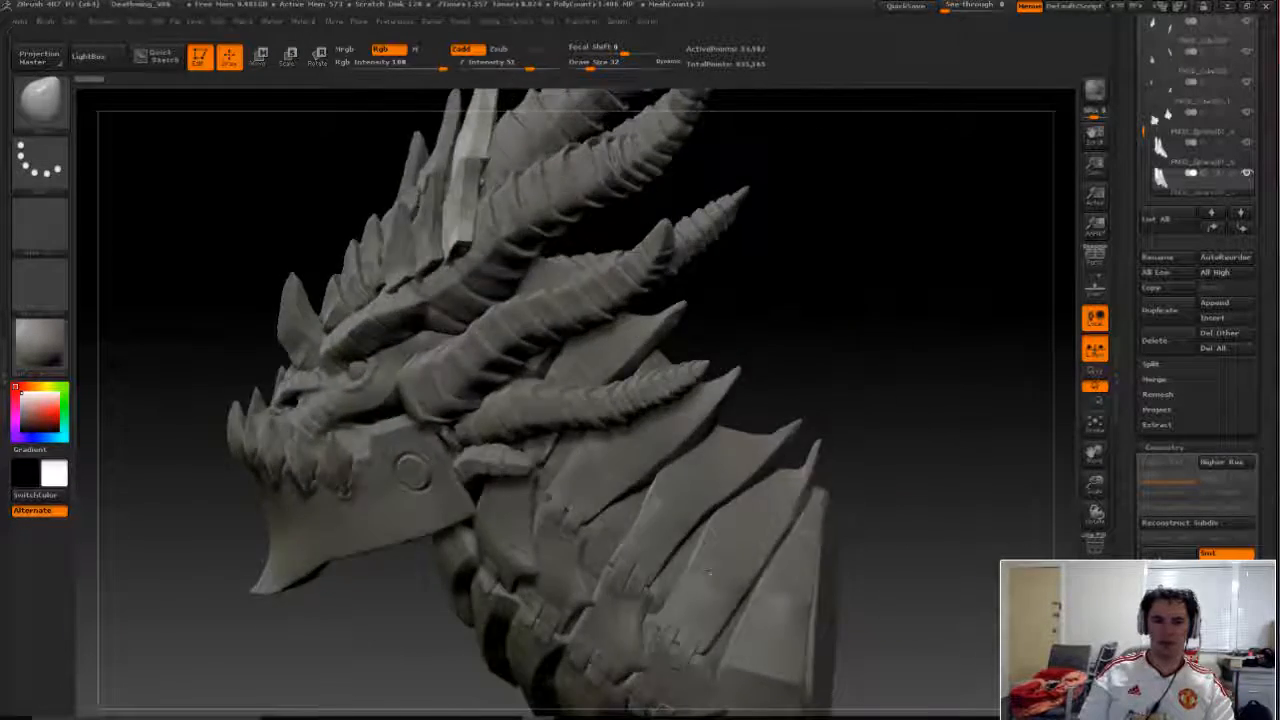
{"action": "left_click_drag", "start_coordinate": [900, 540], "coordinate": [745, 487]}
{"action": "left_click_drag", "start_coordinate": [917, 351], "coordinate": [891, 389]}
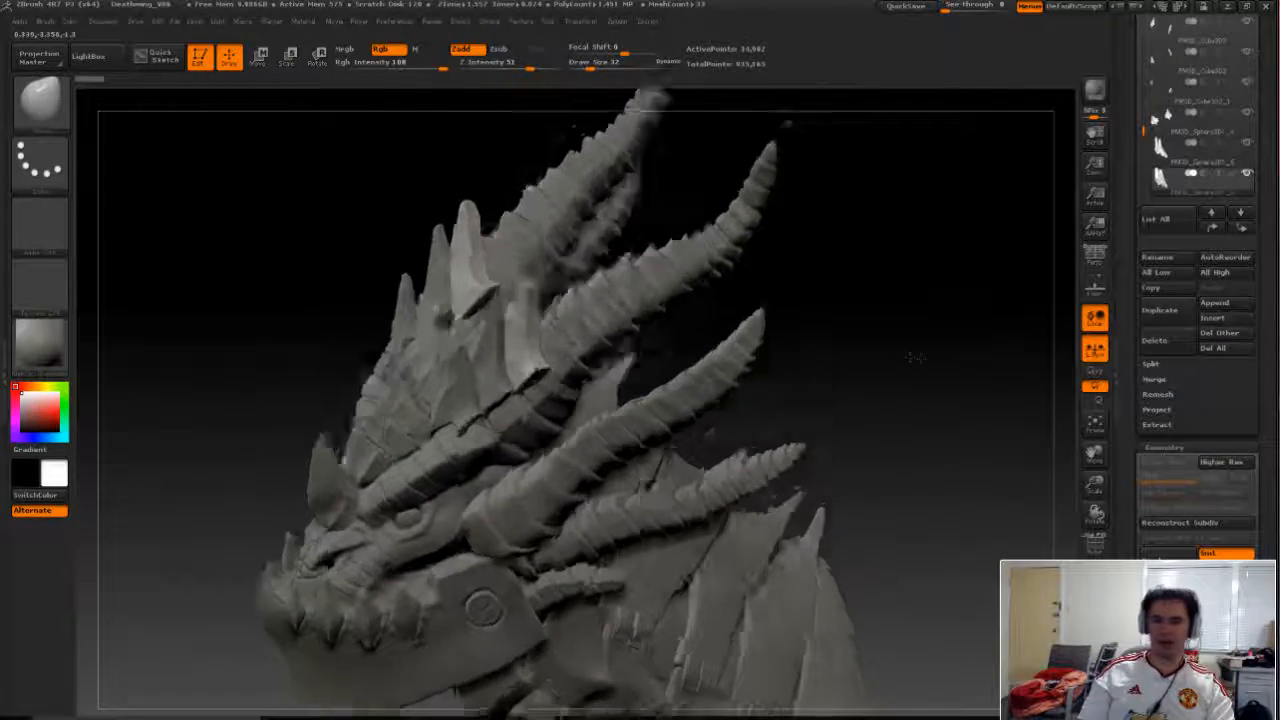
{"action": "left_click_drag", "start_coordinate": [965, 442], "coordinate": [861, 546]}
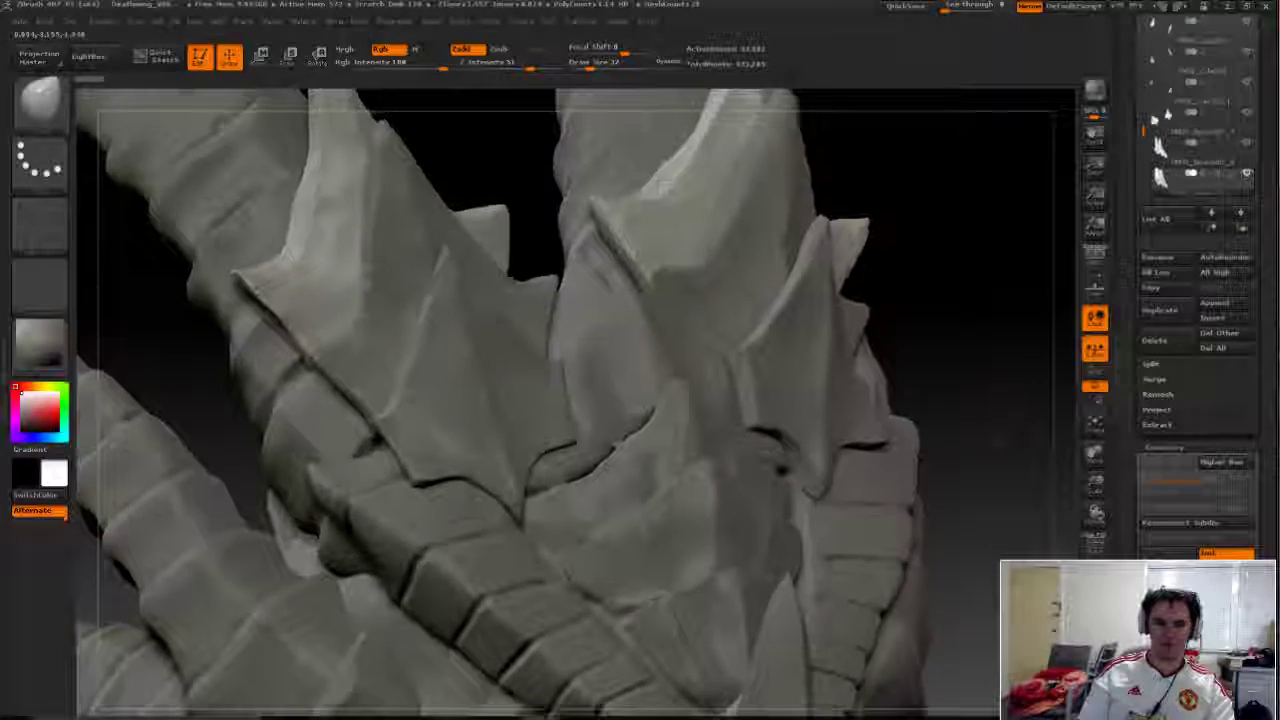
- Zoom in close on the horn plates and reduce Draw Size to 14
{"action": "mouse_move", "coordinate": [861, 546]}
{"action": "left_mouse_down"}
{"action": "mouse_move", "coordinate": [994, 338]}
{"action": "mouse_move", "coordinate": [1014, 449]}
{"action": "left_mouse_up"}
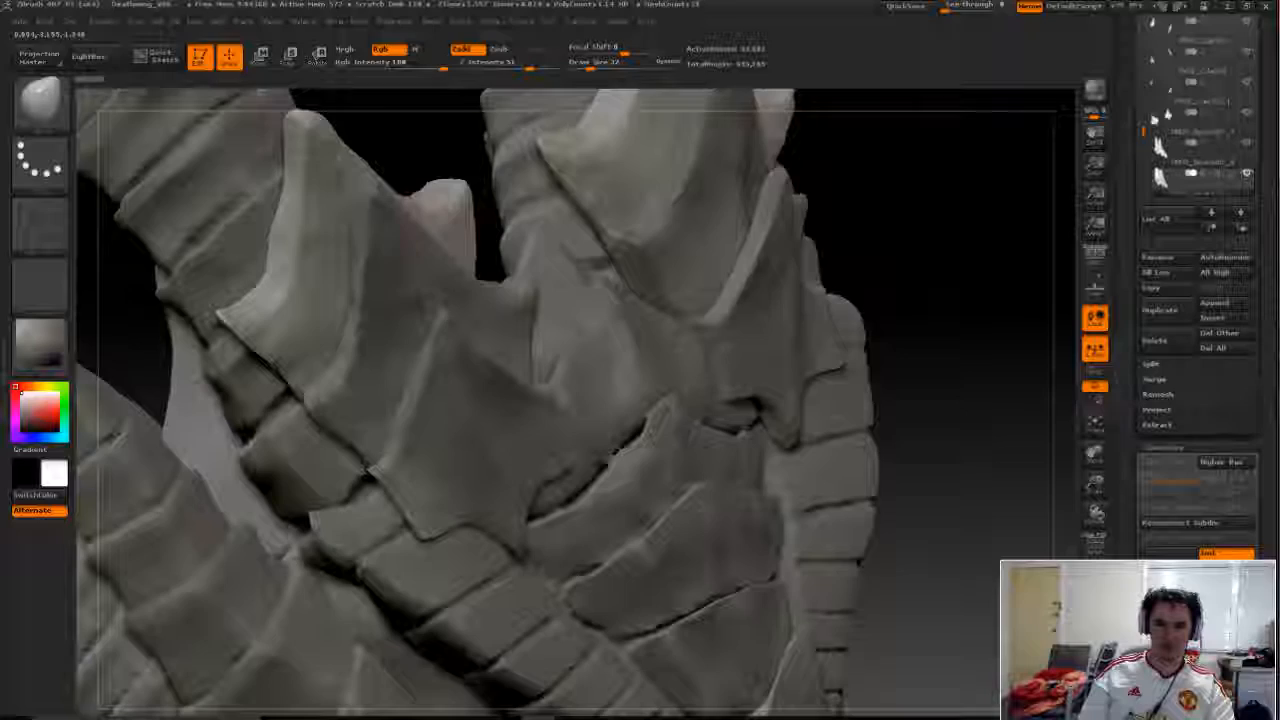
{"action": "left_click_drag", "start_coordinate": [900, 400], "coordinate": [940, 377]}
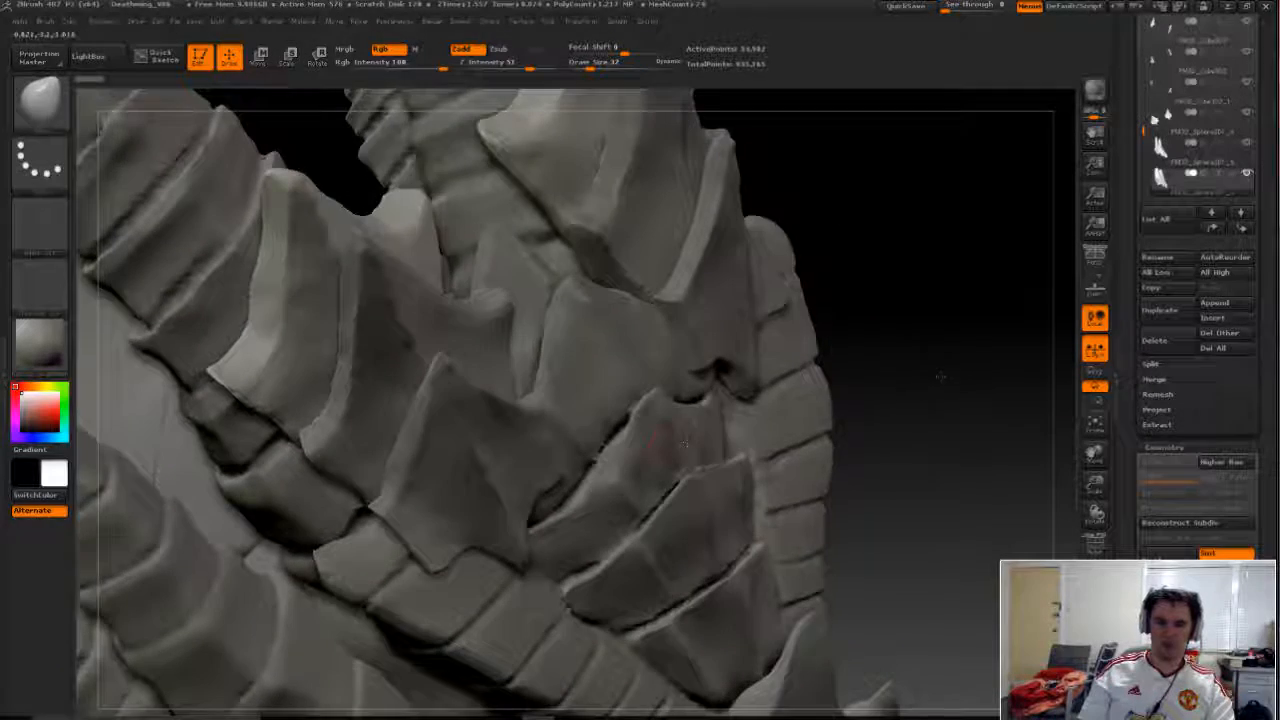
{"action": "left_click_drag", "start_coordinate": [685, 443], "coordinate": [822, 420]}
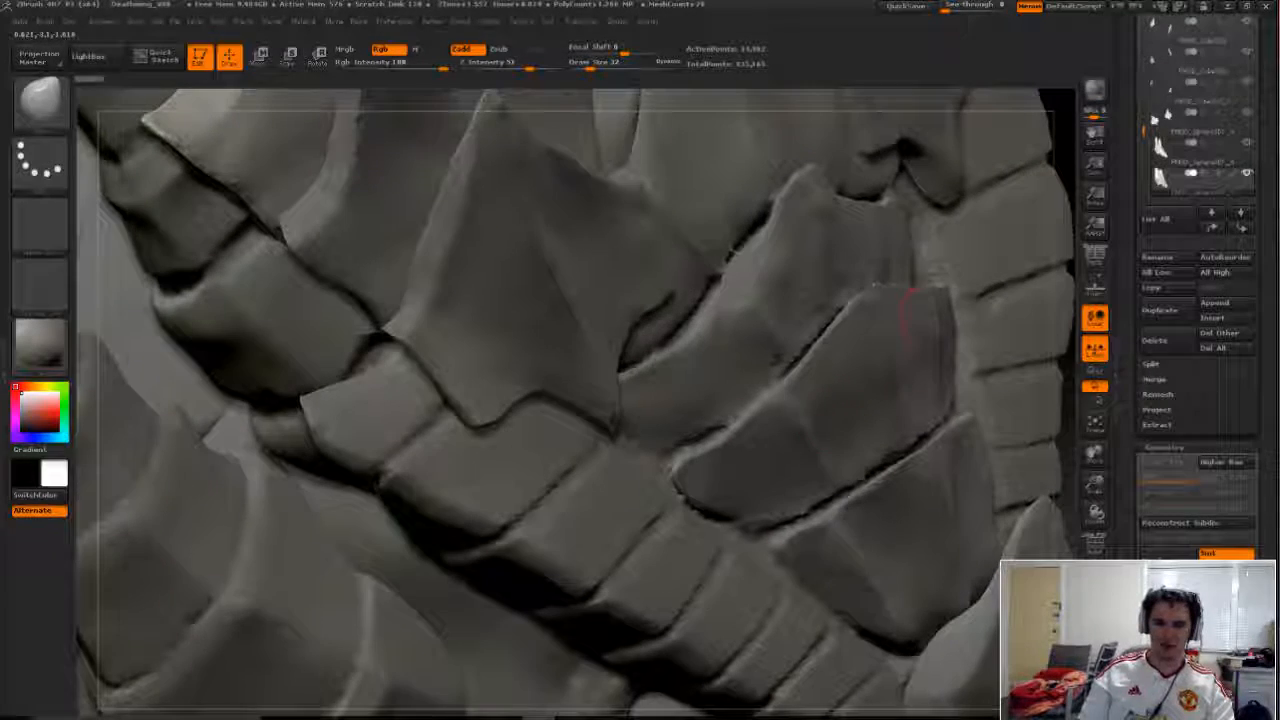
{"action": "mouse_move", "coordinate": [908, 318]}
{"action": "left_mouse_down"}
{"action": "mouse_move", "coordinate": [970, 323]}
{"action": "mouse_move", "coordinate": [689, 347]}
{"action": "left_mouse_up"}
{"action": "key", "text": "s"}
{"action": "left_click_drag", "start_coordinate": [590, 432], "coordinate": [555, 432]}
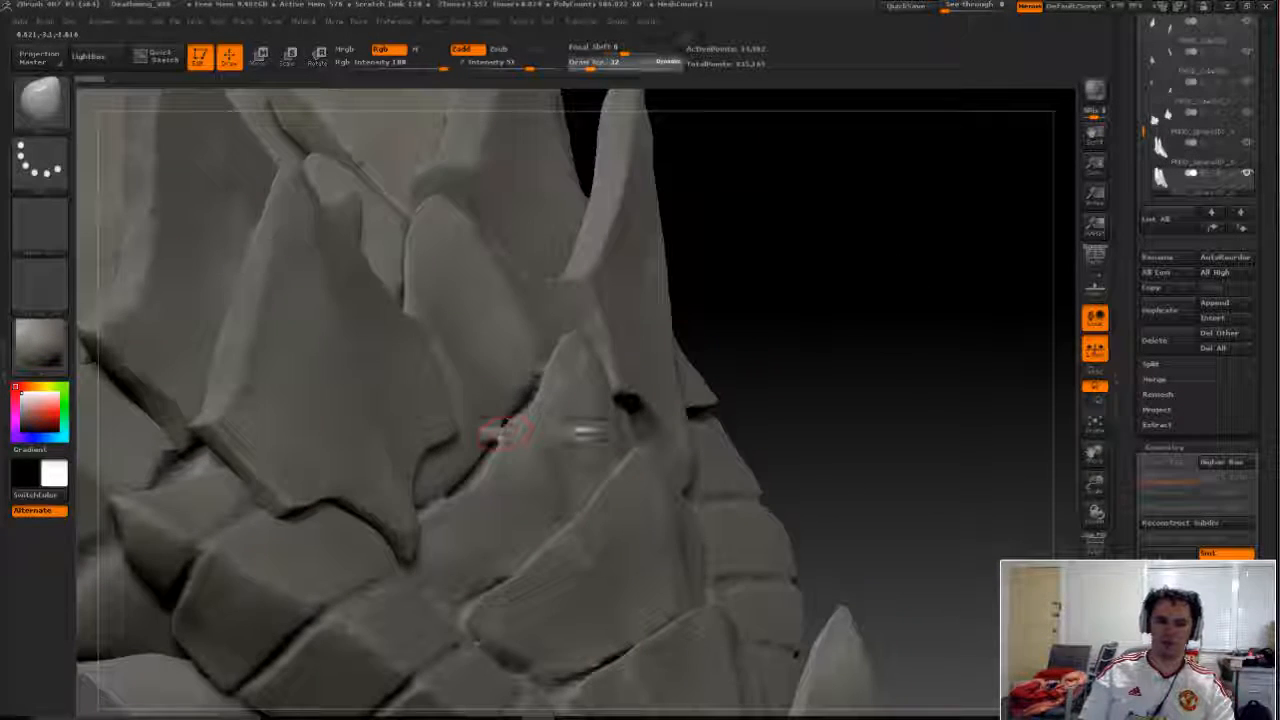
- Activate the horn plate piece and choose the Trim brush (B-C-B) for flattening edges
{"action": "left_click", "coordinate": [505, 427], "text": "alt"}
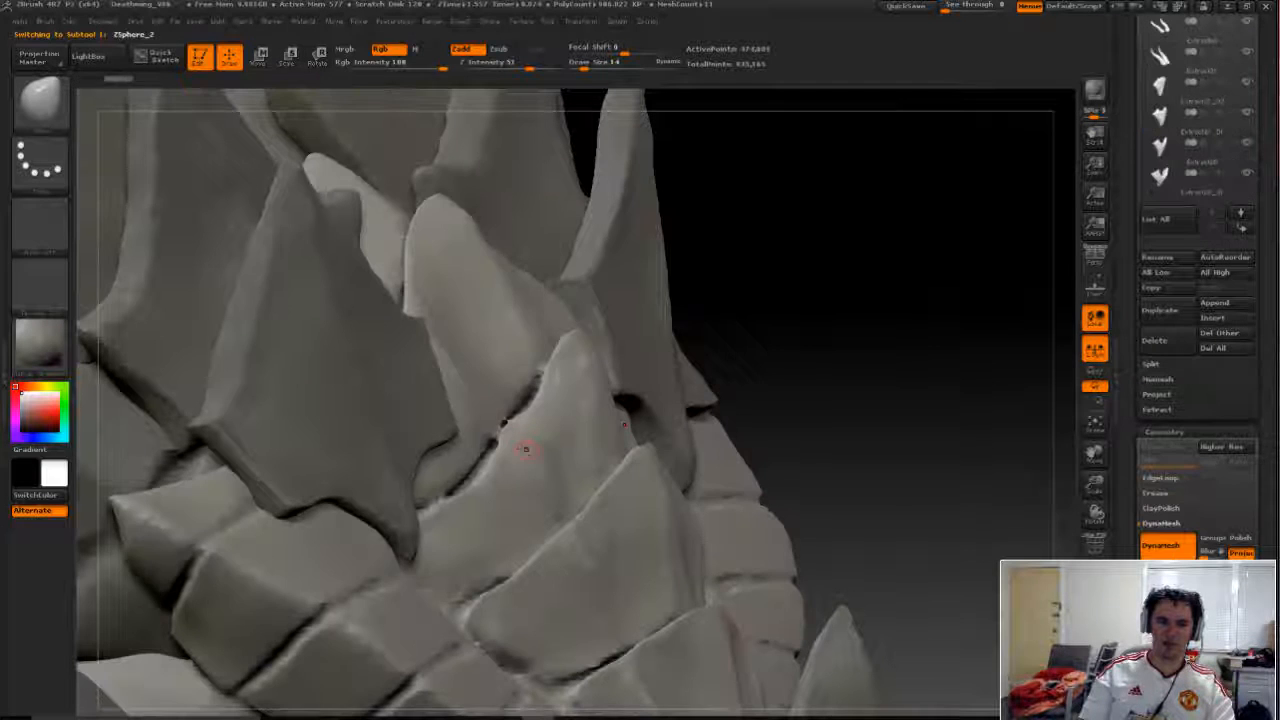
{"action": "key", "text": "b"}
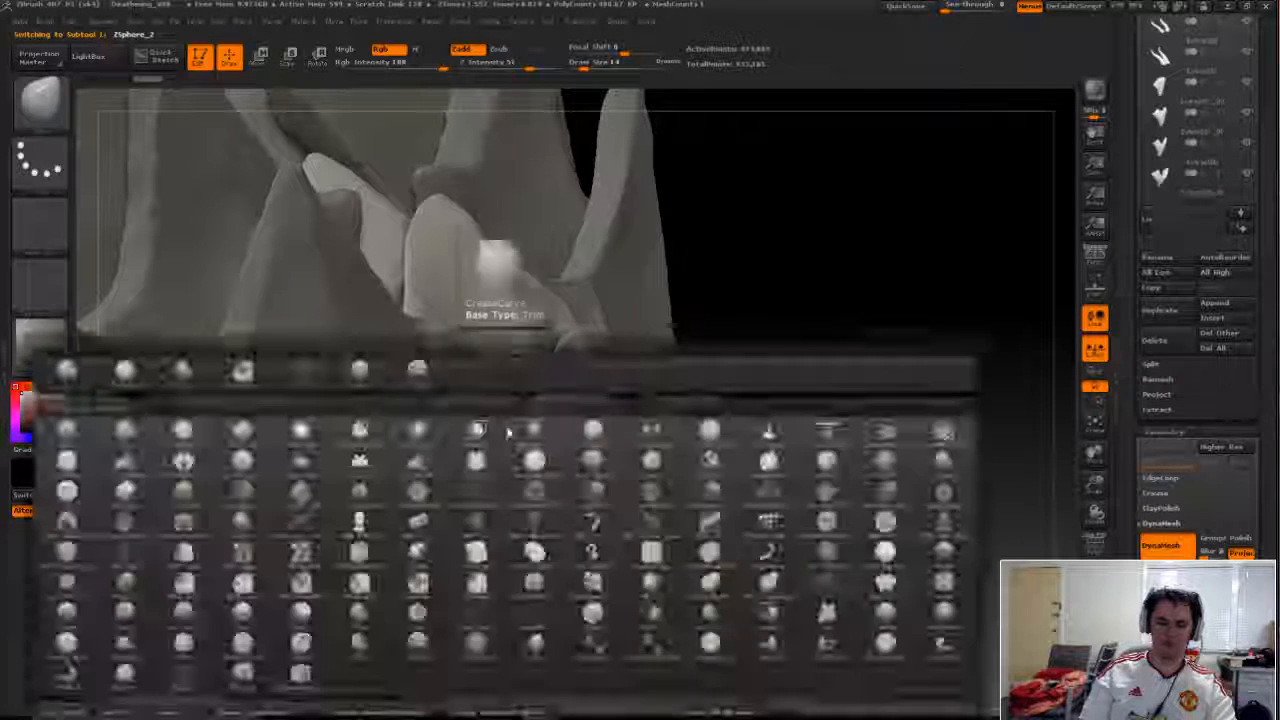
{"action": "key", "text": "c"}
{"action": "key", "text": "b"}
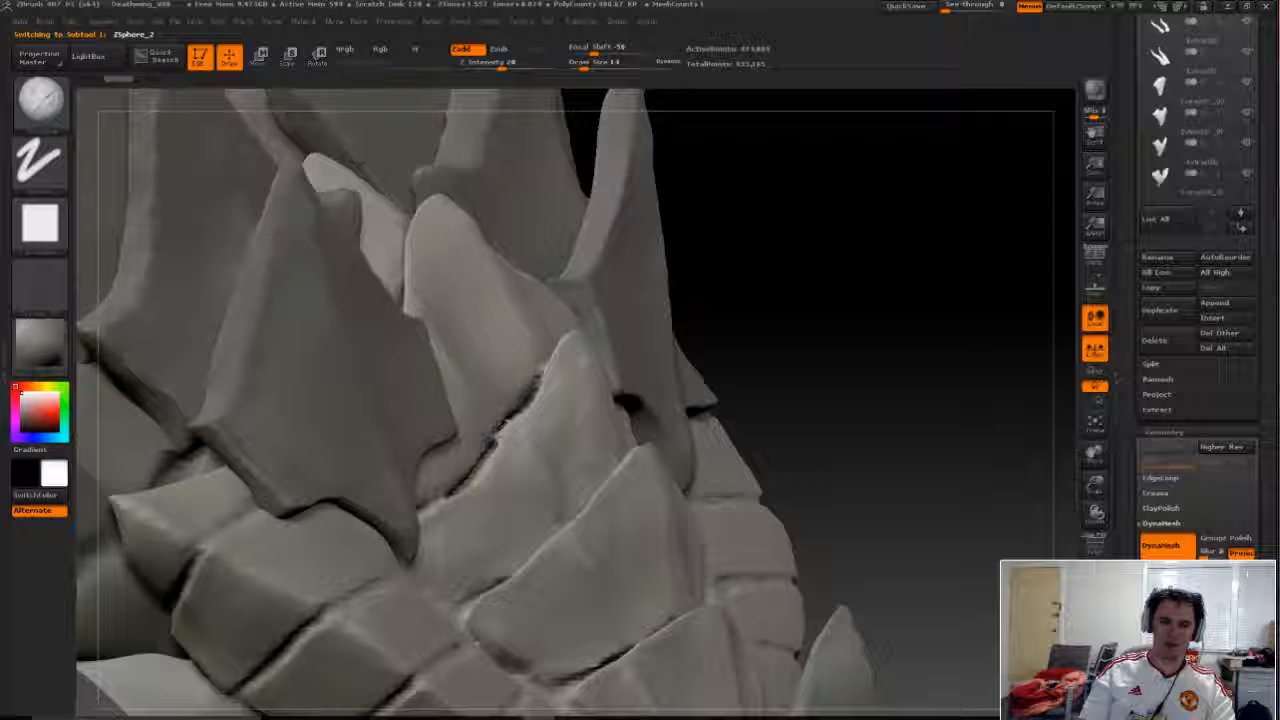
{"action": "key", "text": "g"}
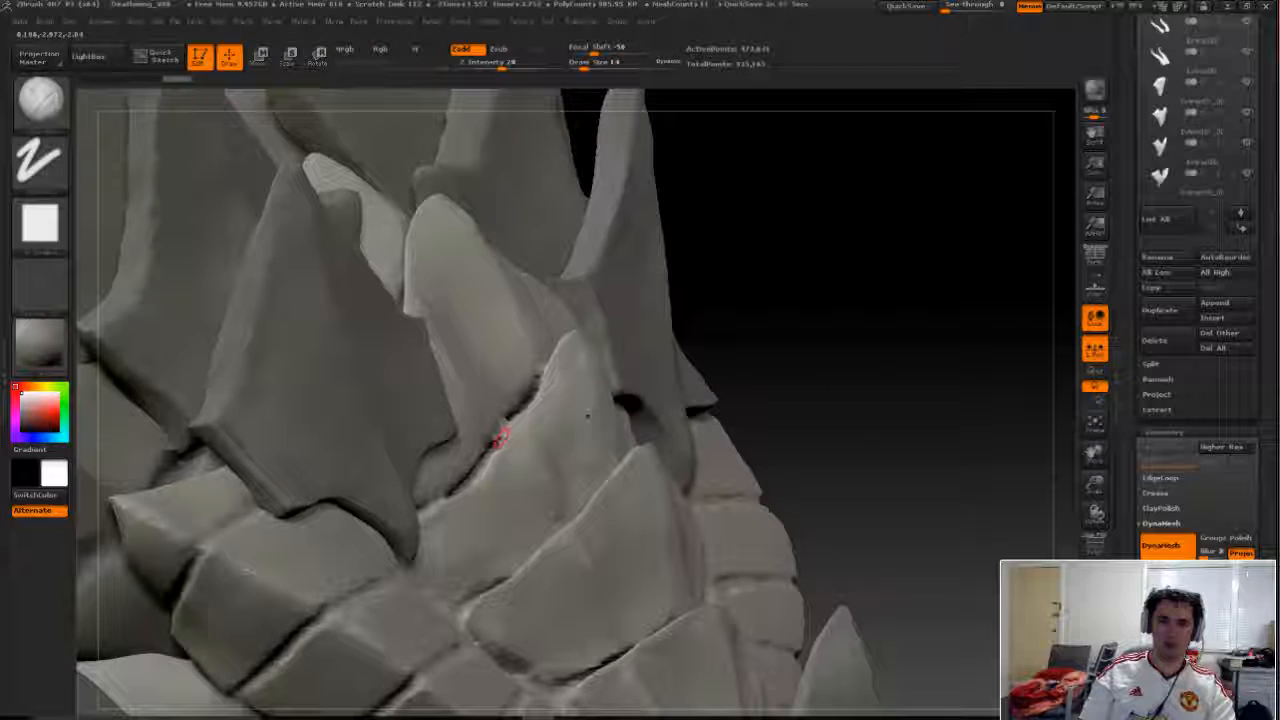
- Orbit around the plates, toggling brushes, to touch up the plate edges
{"action": "right_click_drag", "start_coordinate": [800, 300], "coordinate": [509, 430]}
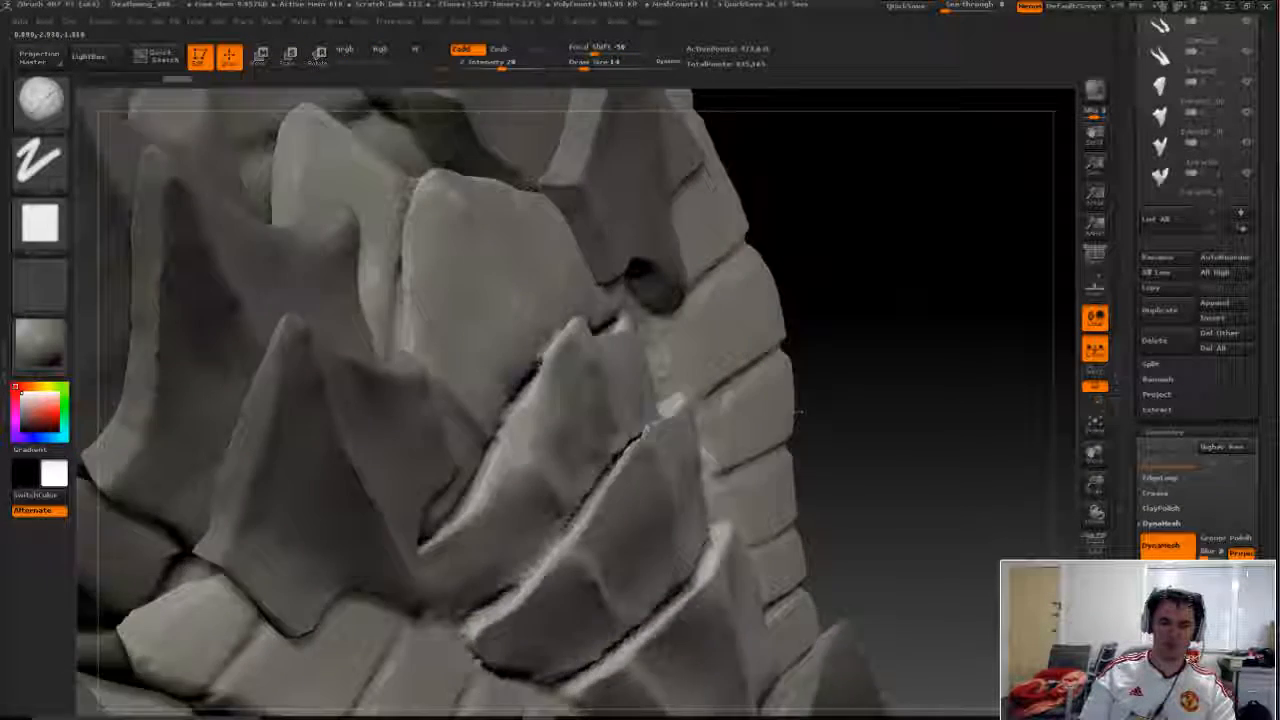
{"action": "key", "text": "g"}
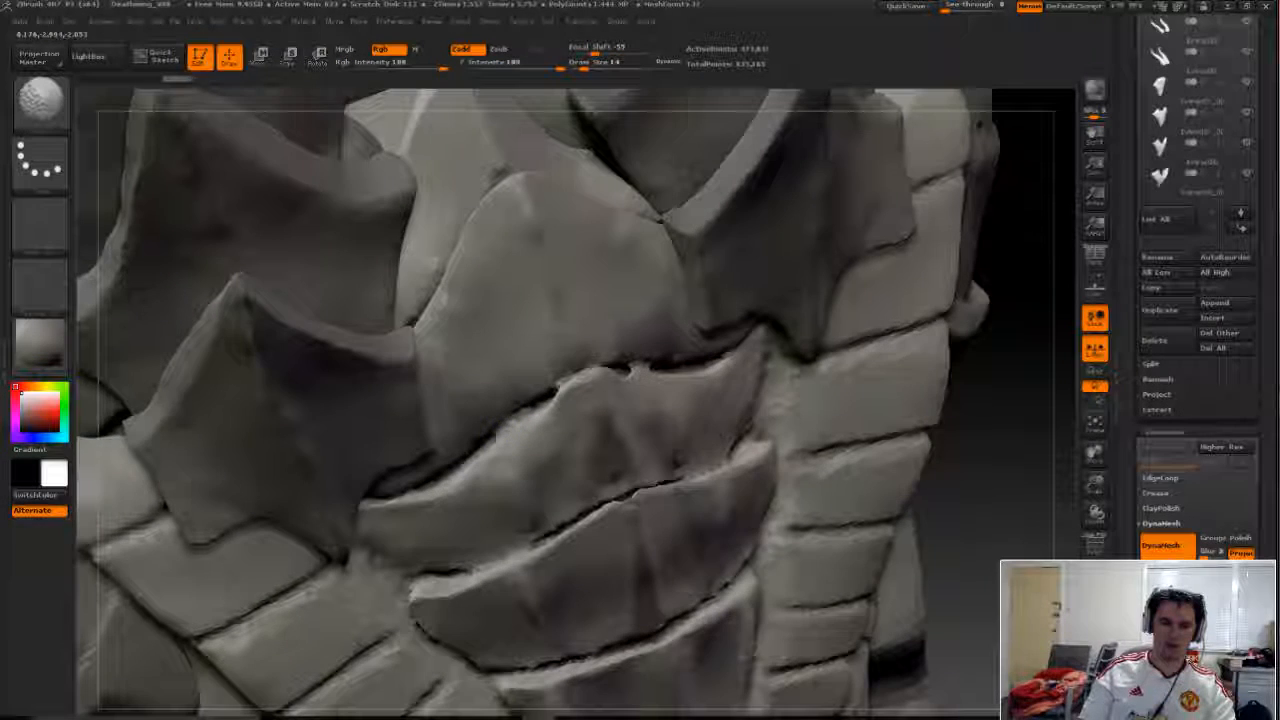
{"action": "key", "text": "g"}
{"action": "left_click_drag", "start_coordinate": [960, 414], "coordinate": [848, 321]}
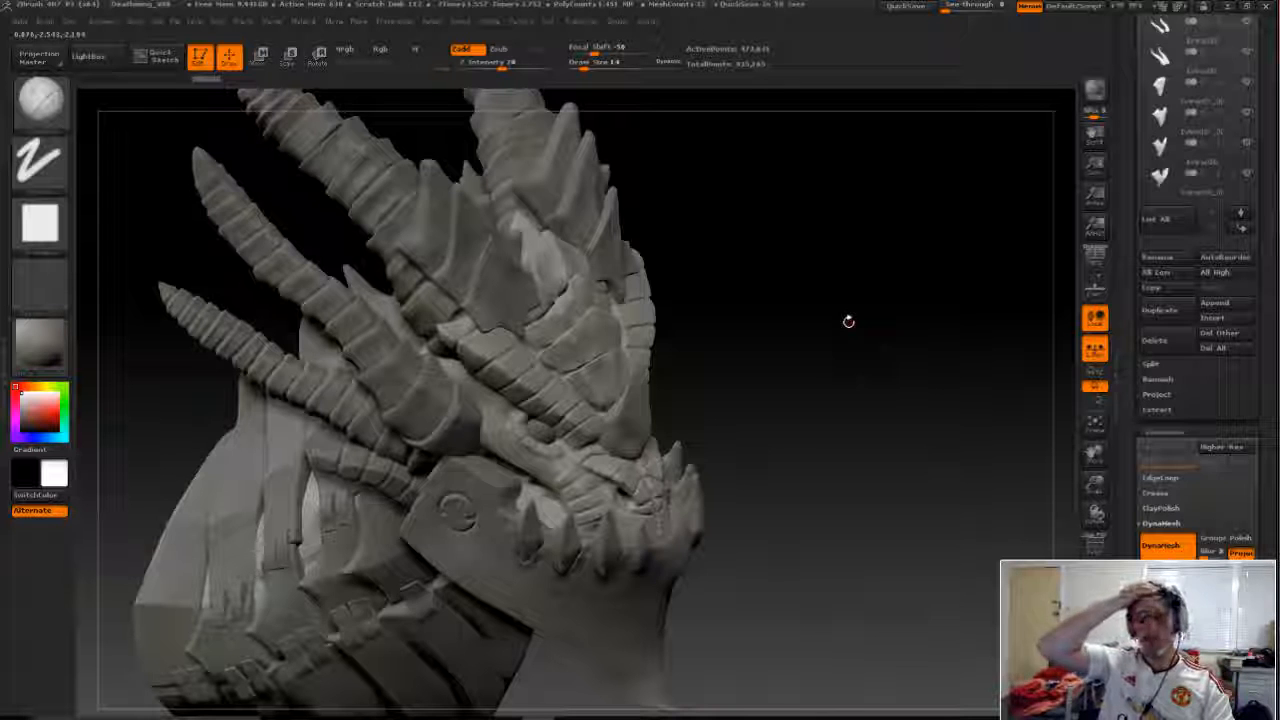
- Save the project over the existing Deathwing_V06 file, confirming the replace
{"action": "key", "text": "ctrl+s"}
{"action": "key", "text": "Return"}
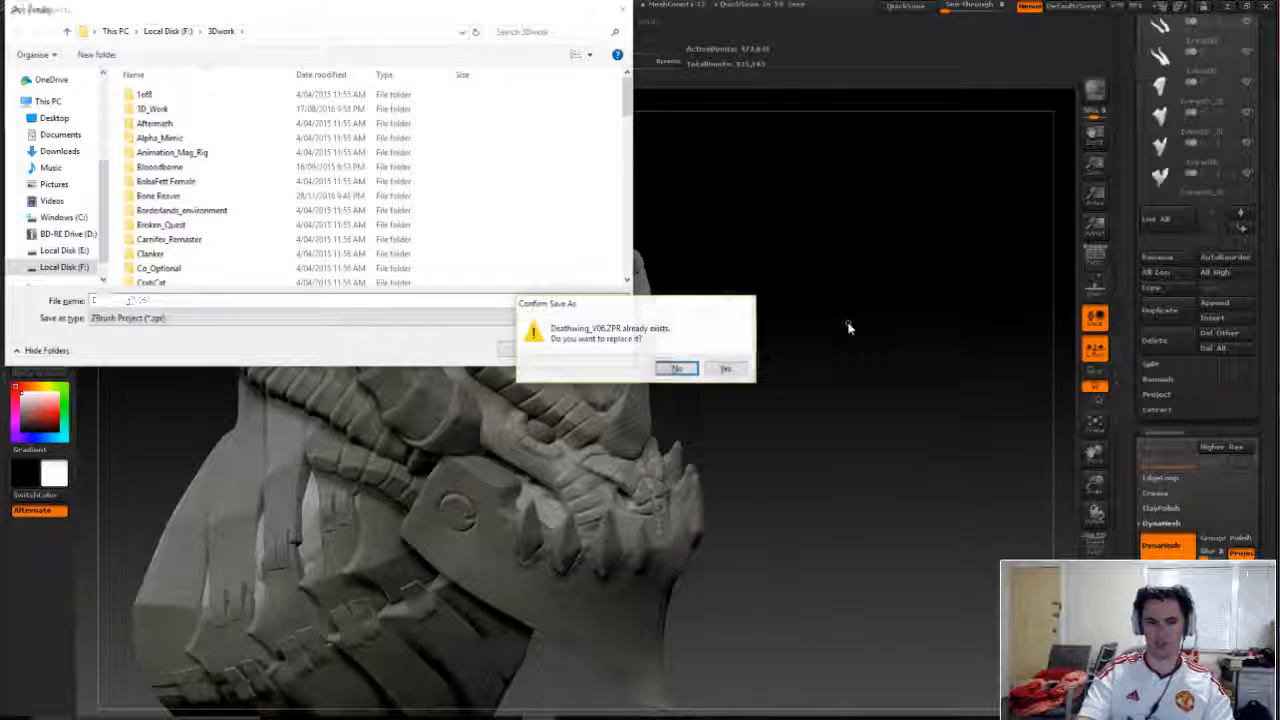
{"action": "key", "text": "y"}
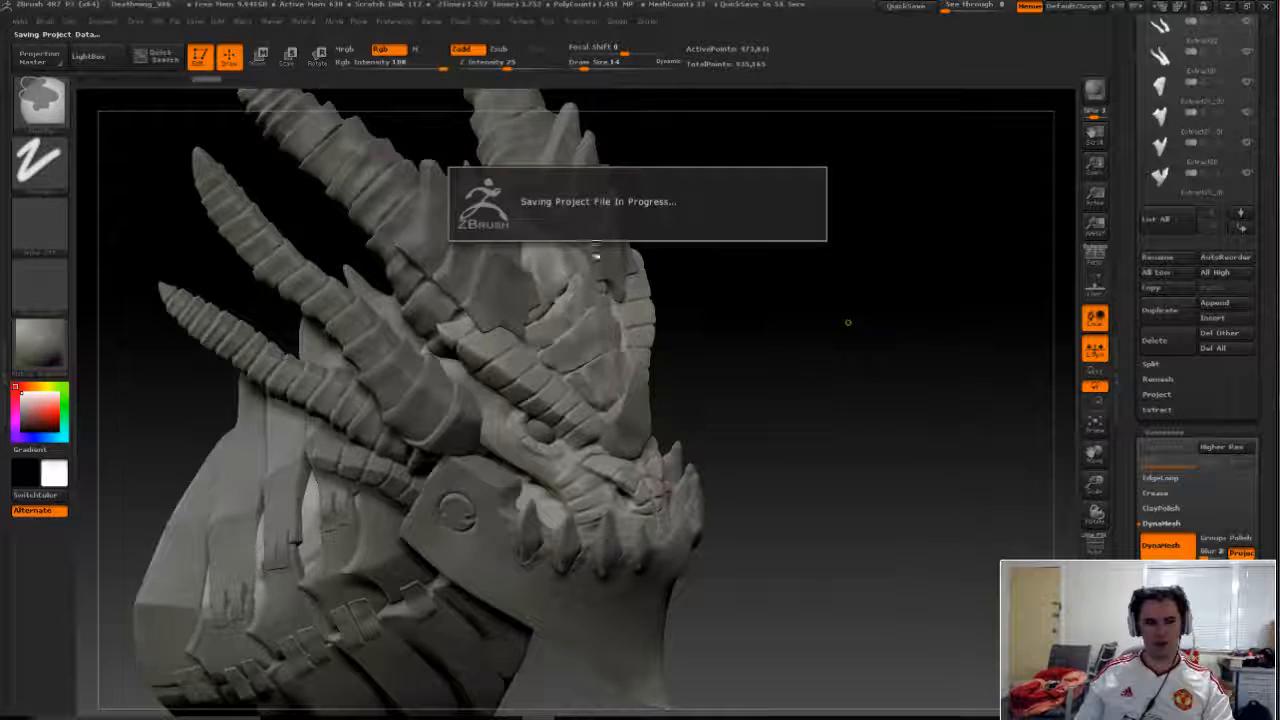